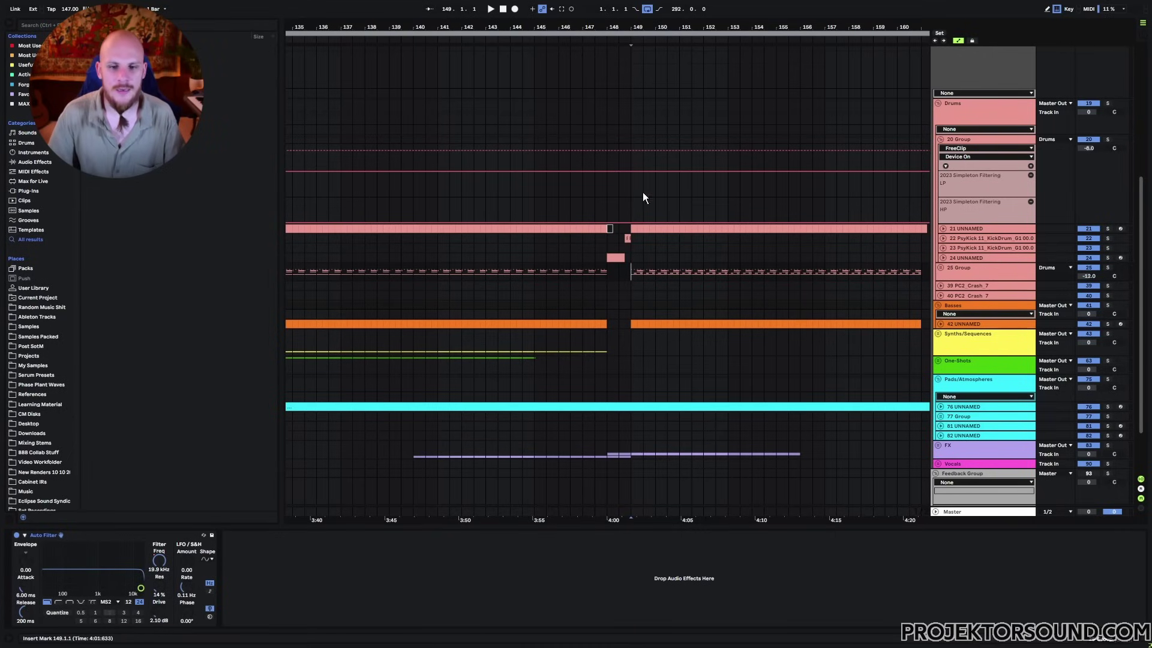
Zoom the arrangement and set the insert point around bar 165 on Synths/Sequences
left_click_drag(681, 29, 680, 7)
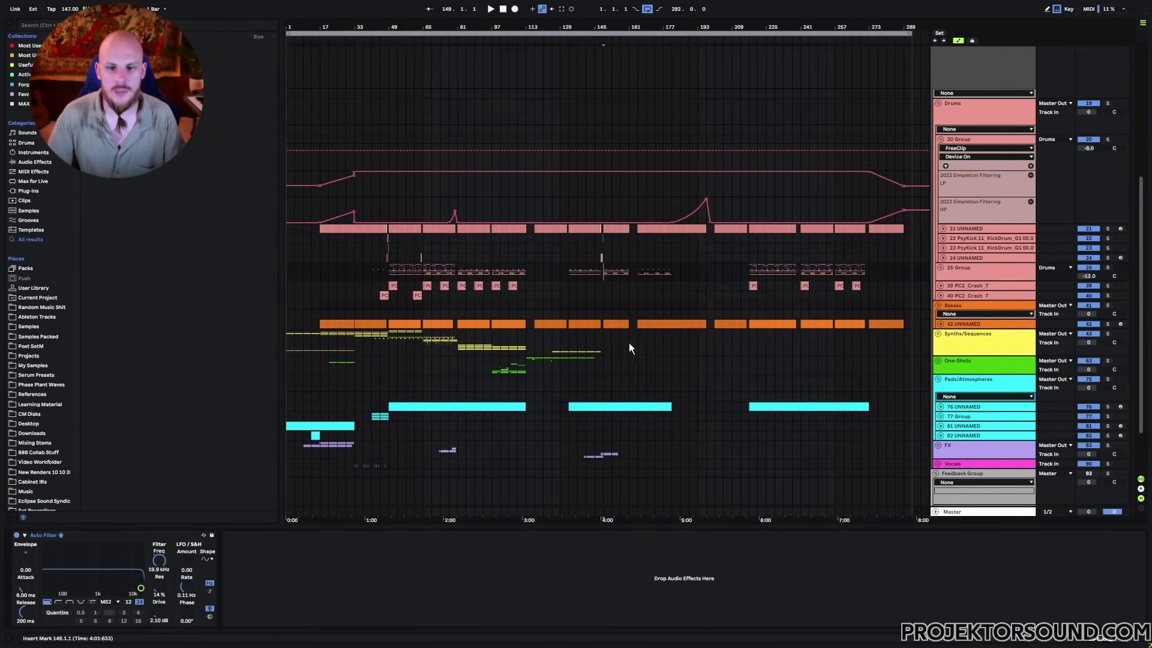
left_click_drag(586, 343, 902, 347)
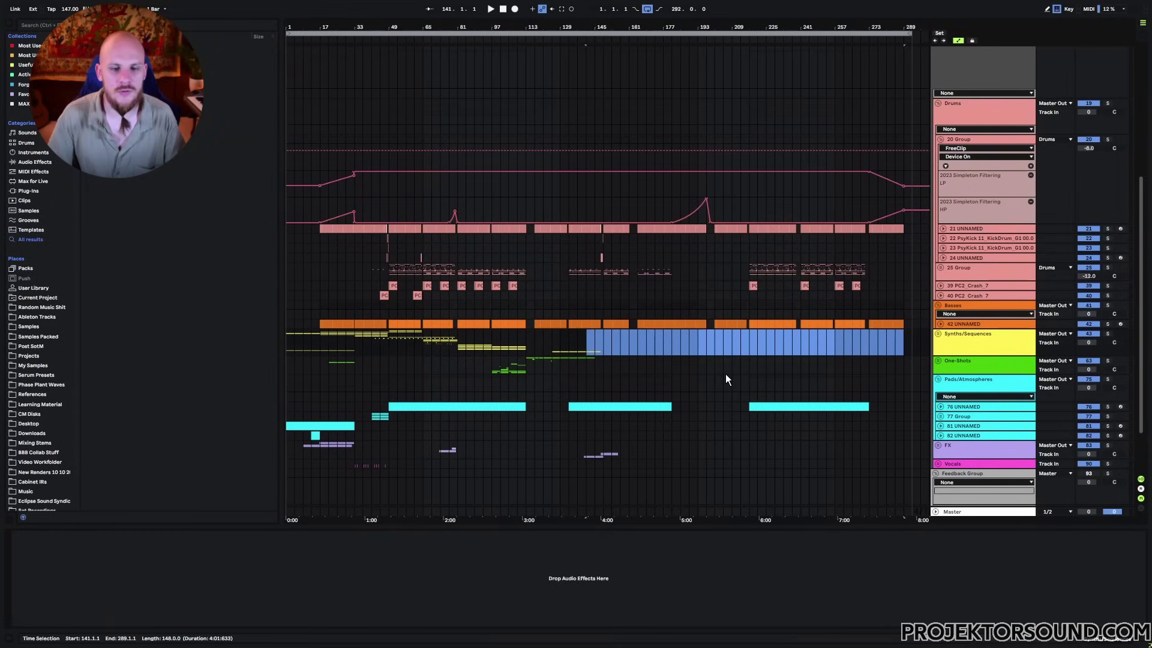
left_click(638, 353)
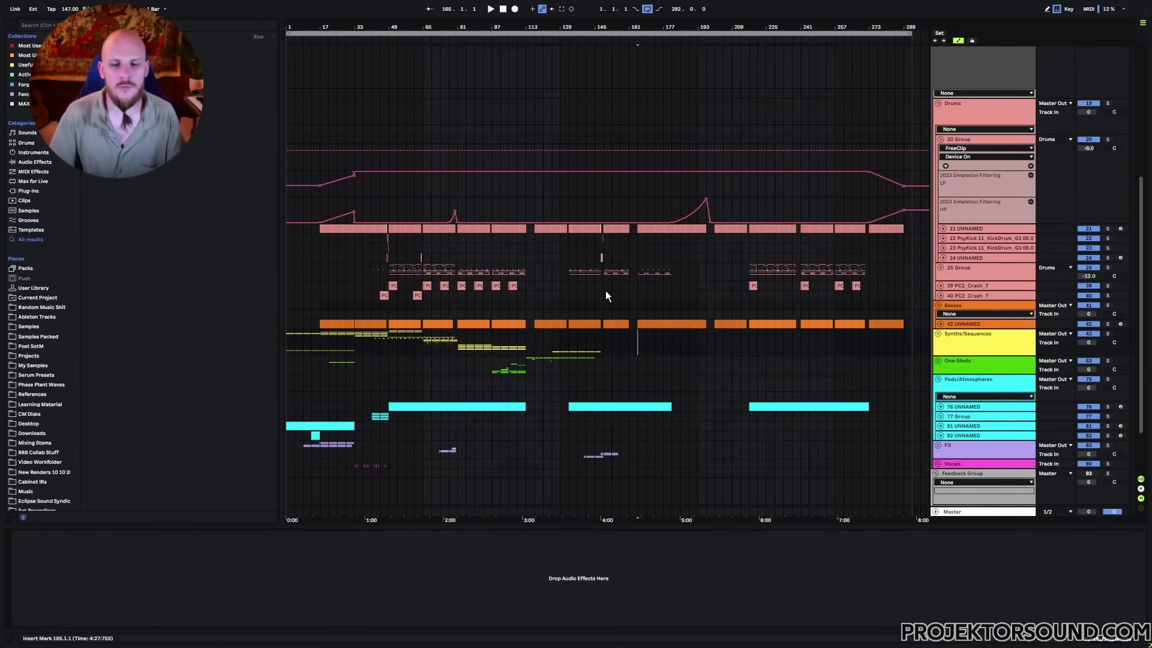
mouse_move(605, 28)
left_mouse_down()
mouse_move(621, 346)
mouse_move(817, 357)
left_mouse_up()
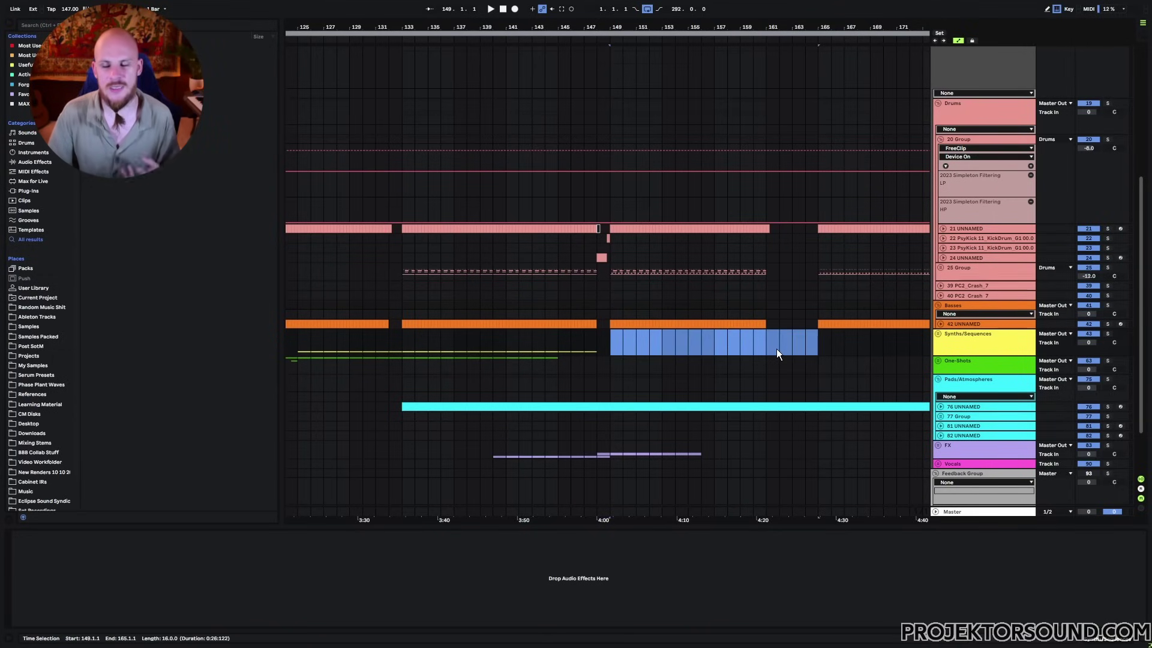
Unfold the Synths/Sequences group and insert a new empty MIDI track at bar 149
key("Right")
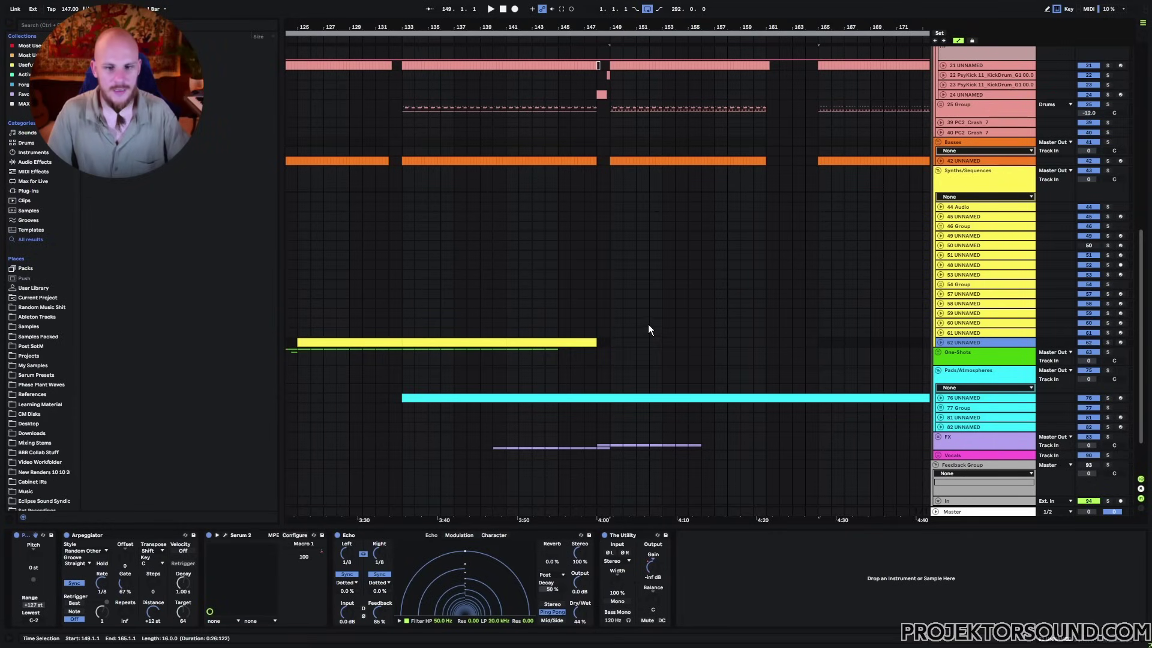
key("ctrl+shift+t")
left_click(618, 373)
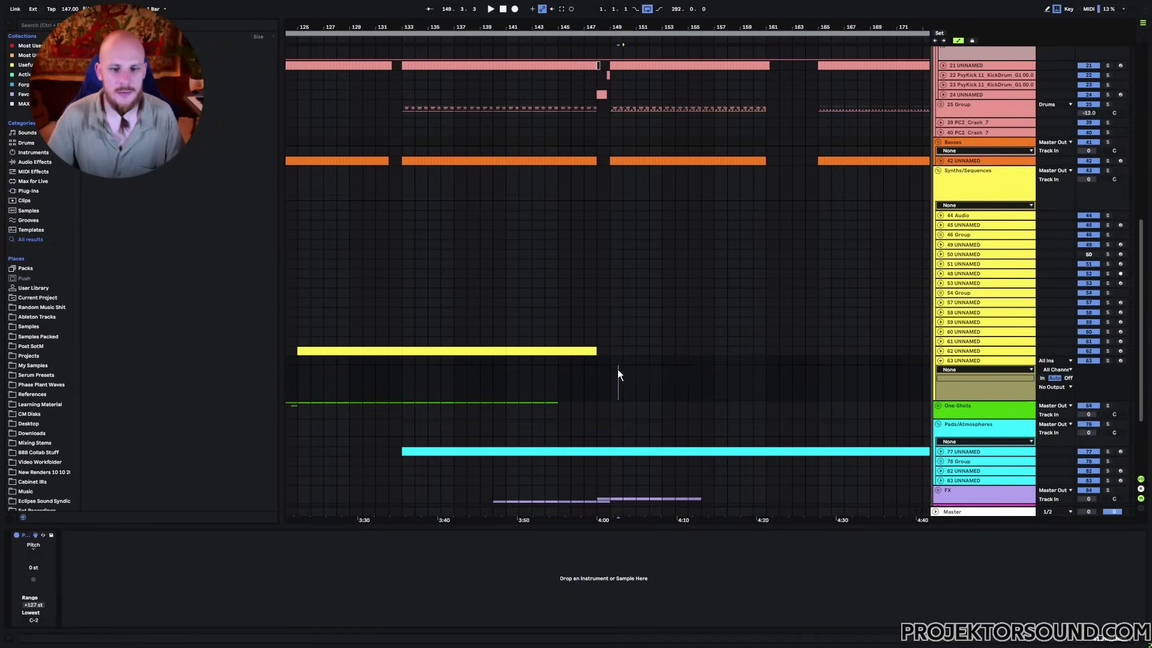
right_click(618, 370)
Load Serum 2 from Instruments onto the new track and solo it
mouse_move(666, 80)
left_click(773, 91)
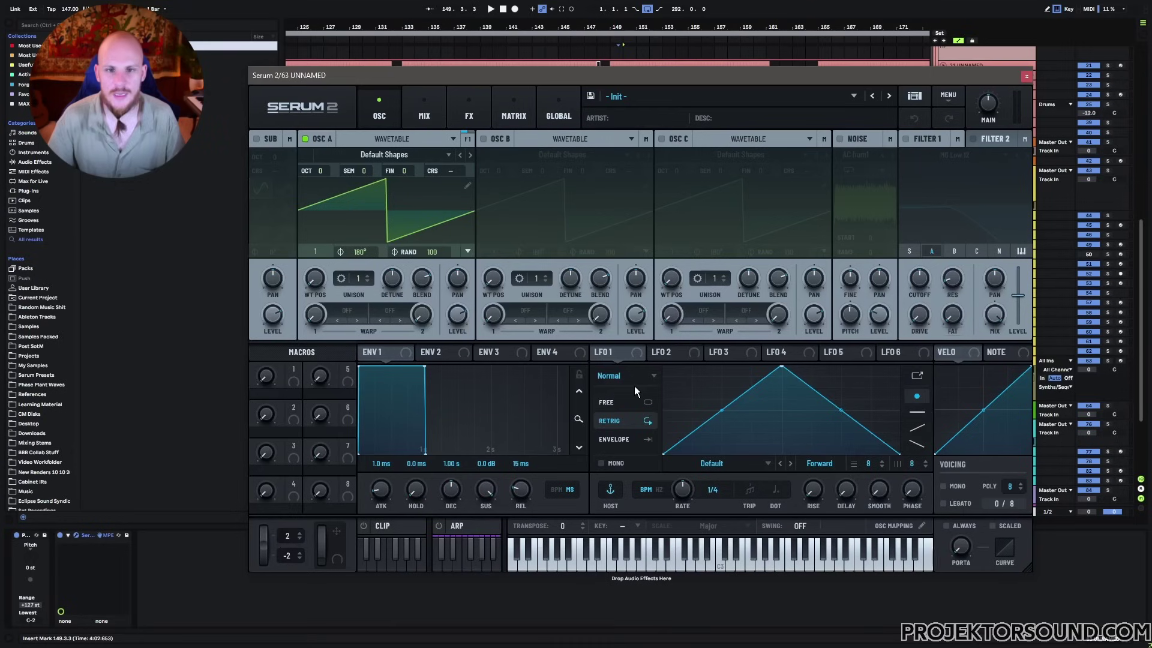
left_click(1108, 360)
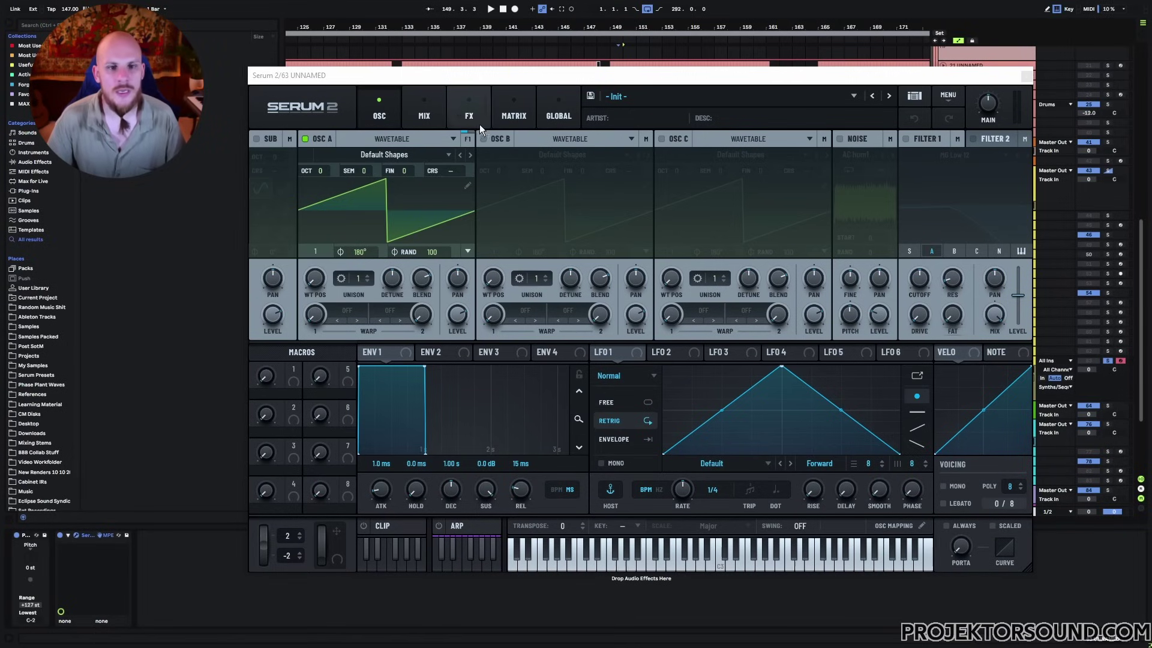
Browse the Note modulation sources for oscillator A's coarse pitch, then dismiss the menu
right_click(467, 171)
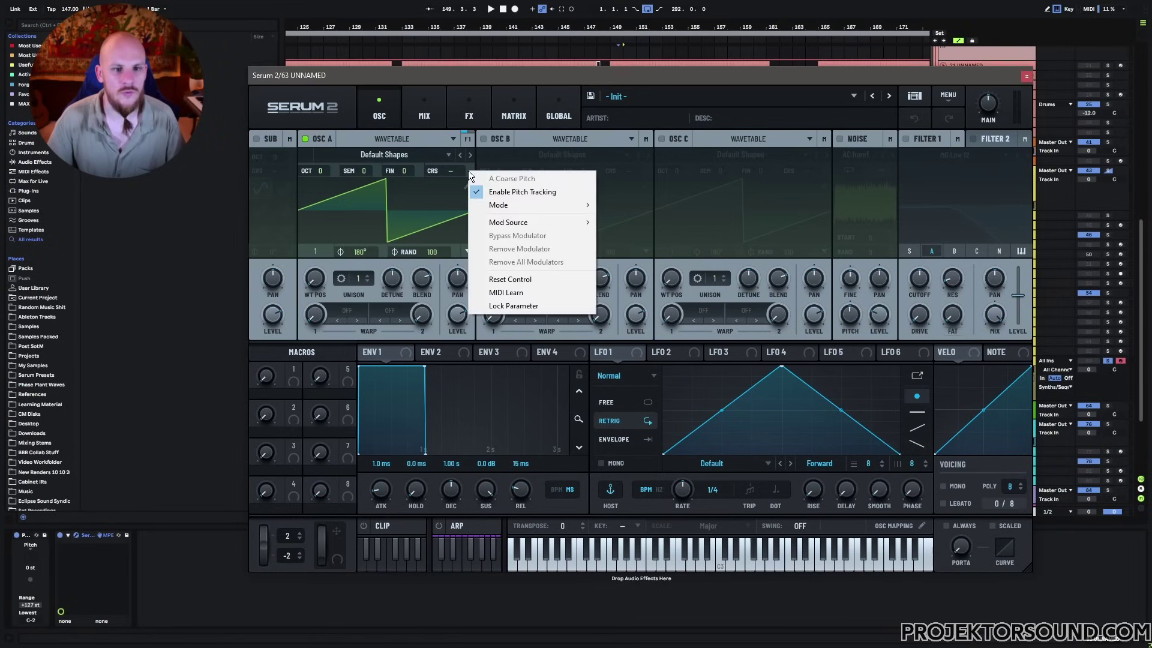
mouse_move(526, 227)
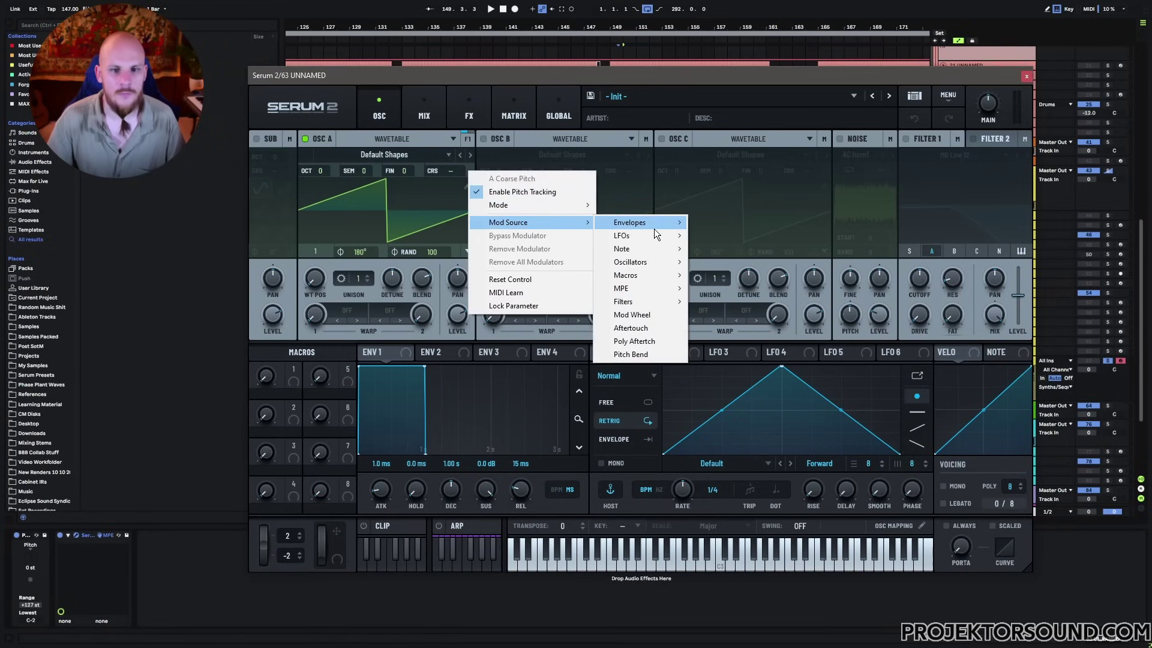
mouse_move(660, 252)
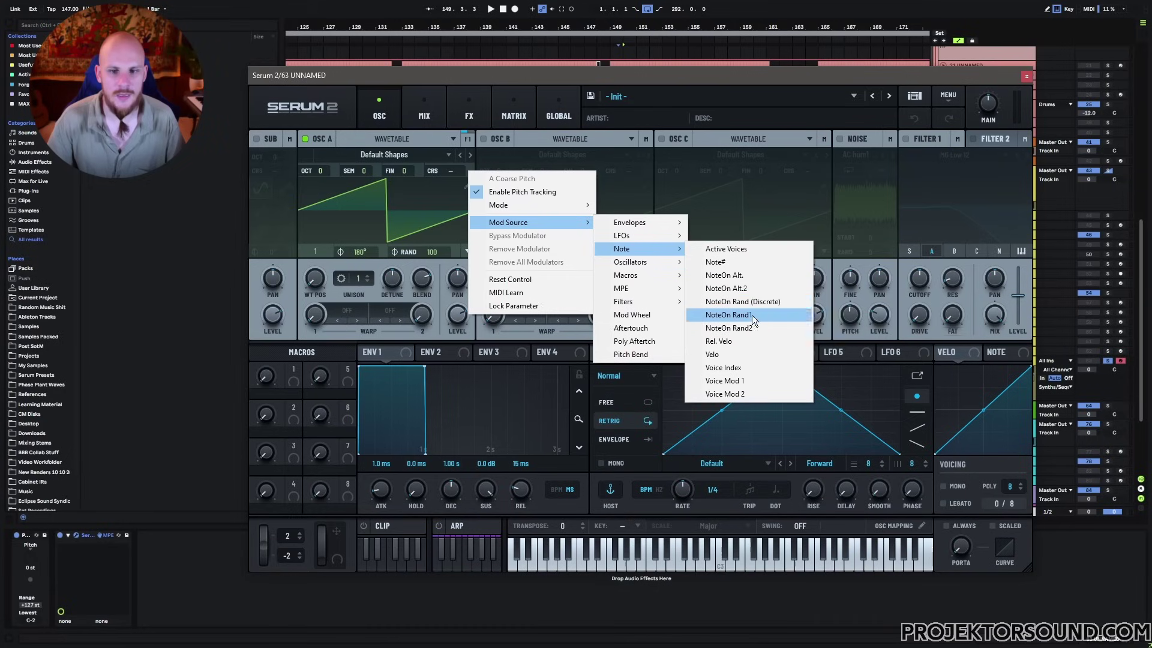
left_click(486, 70)
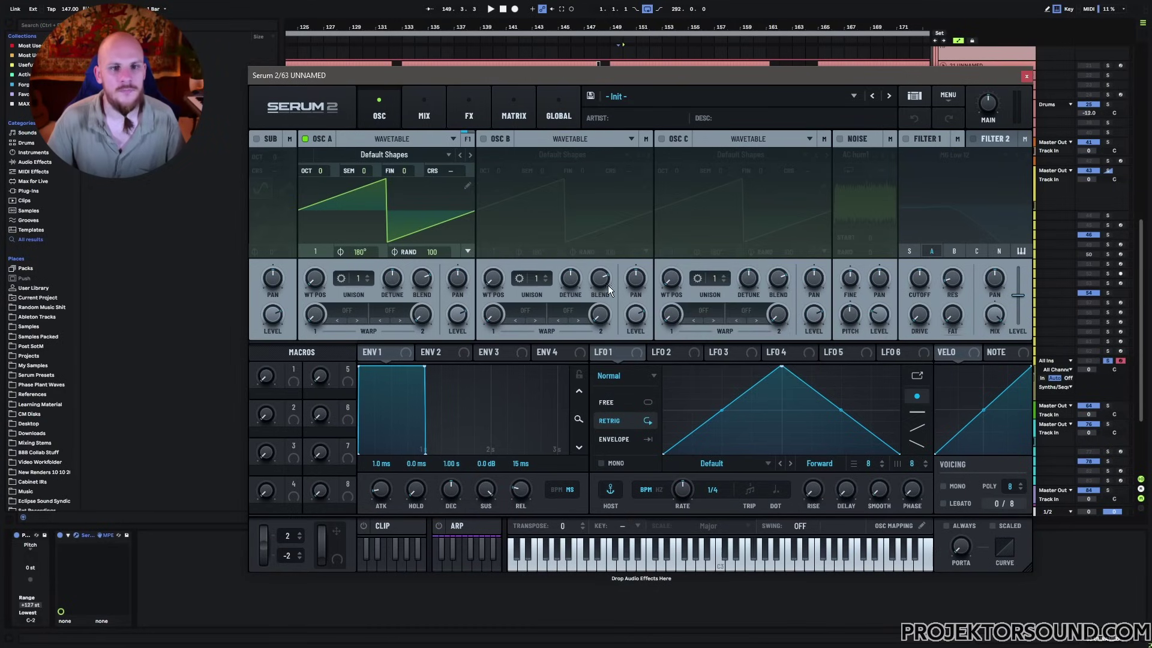
Enable oscillator B as a sine (WT POS 2), octave -4, coarse pitch -64.00
left_click(495, 143)
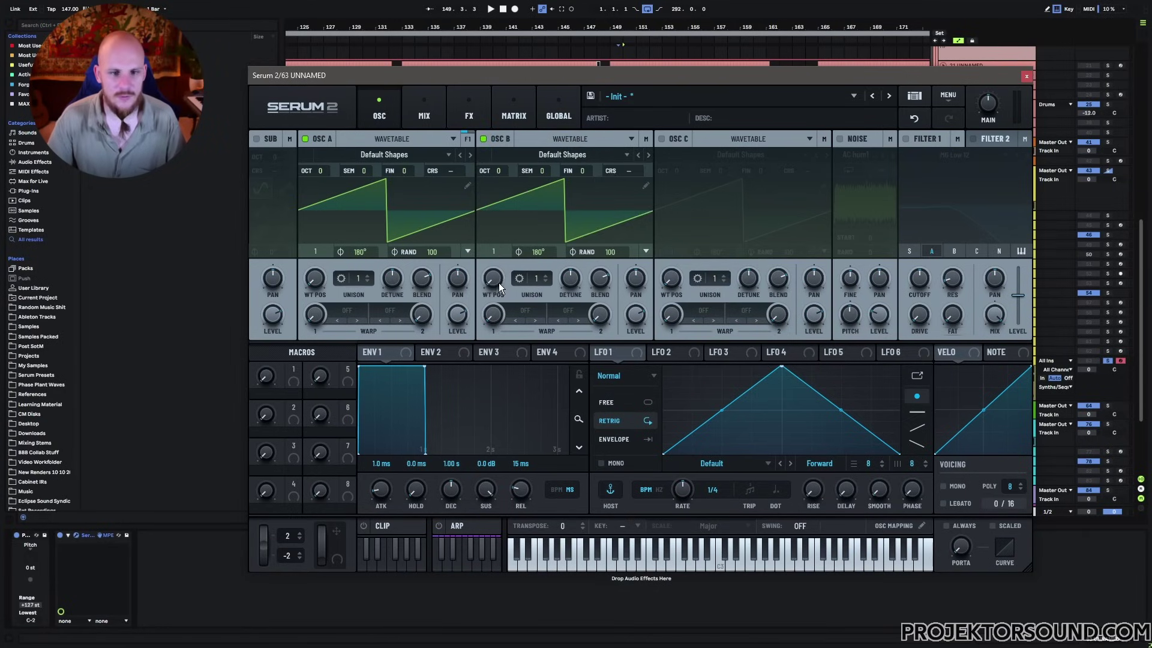
left_click_drag(499, 282, 503, 267)
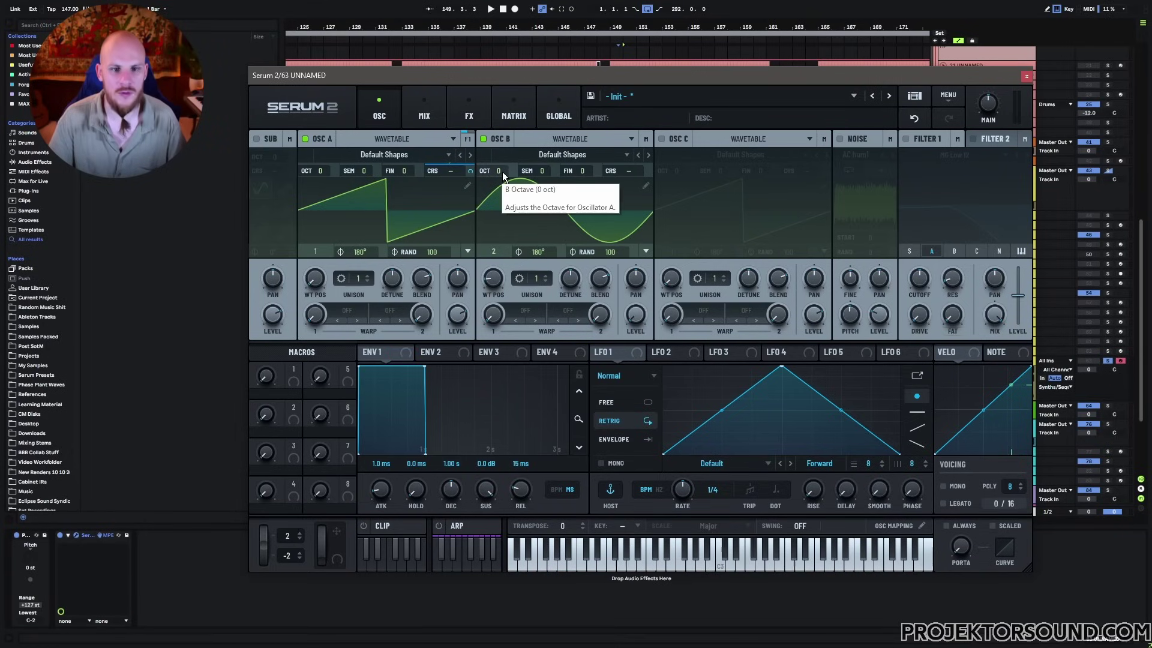
left_click_drag(503, 170, 501, 254)
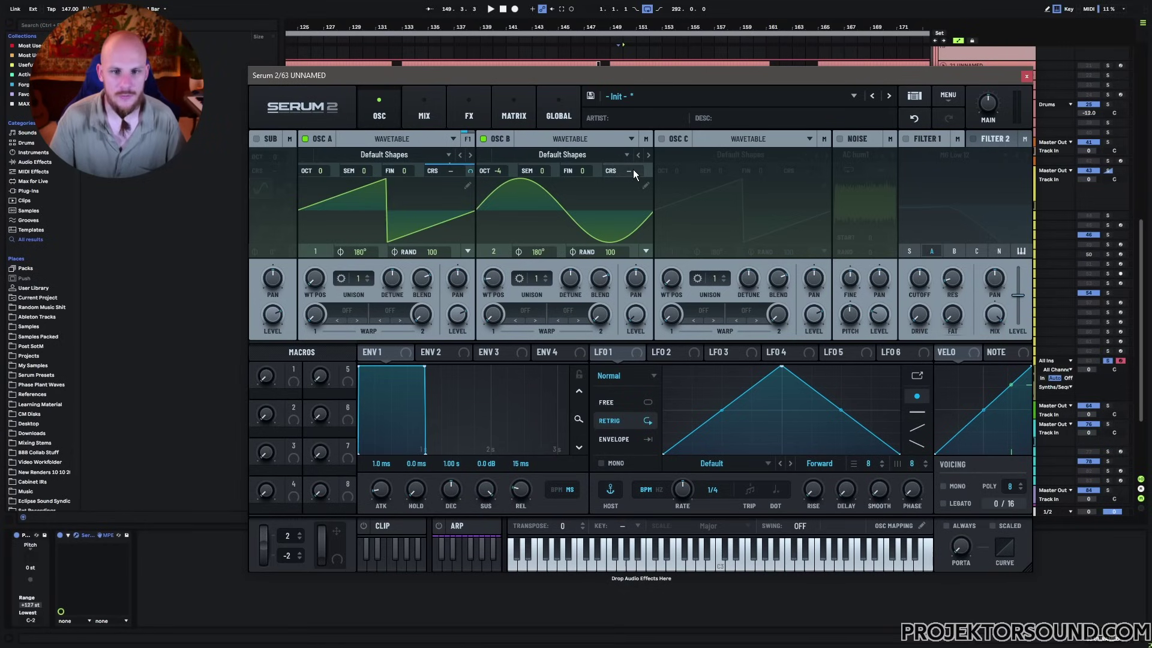
left_click_drag(632, 171, 617, 347)
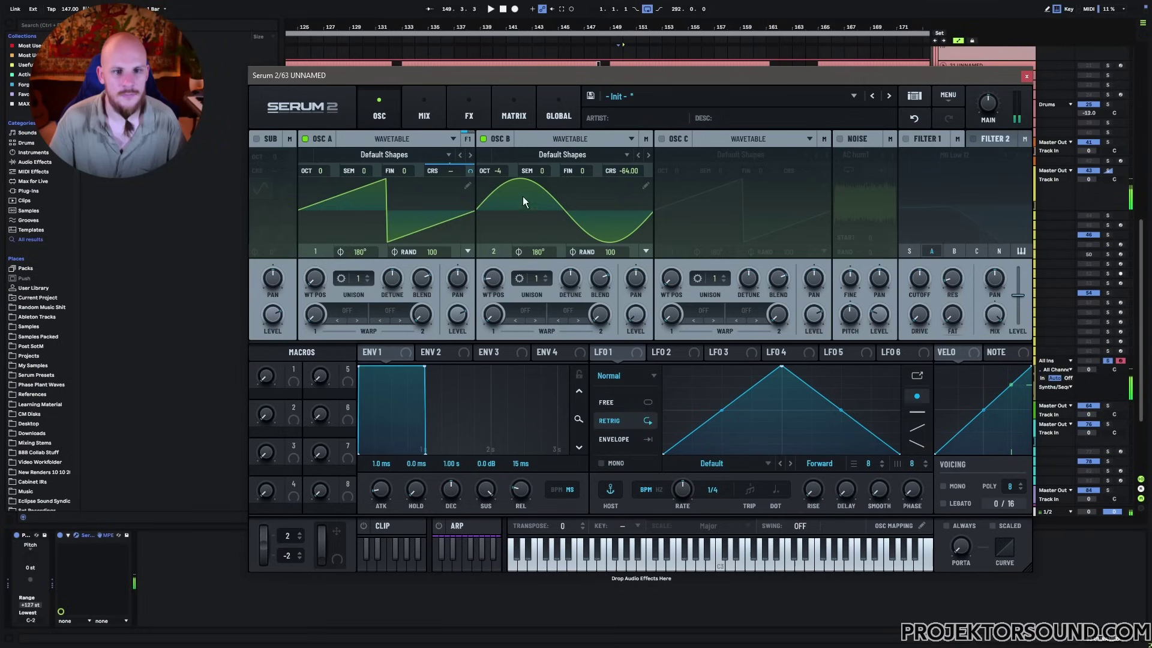
Raise oscillator A's coarse pitch and fine-tune it to exactly 12.20
left_click_drag(458, 174, 466, 154)
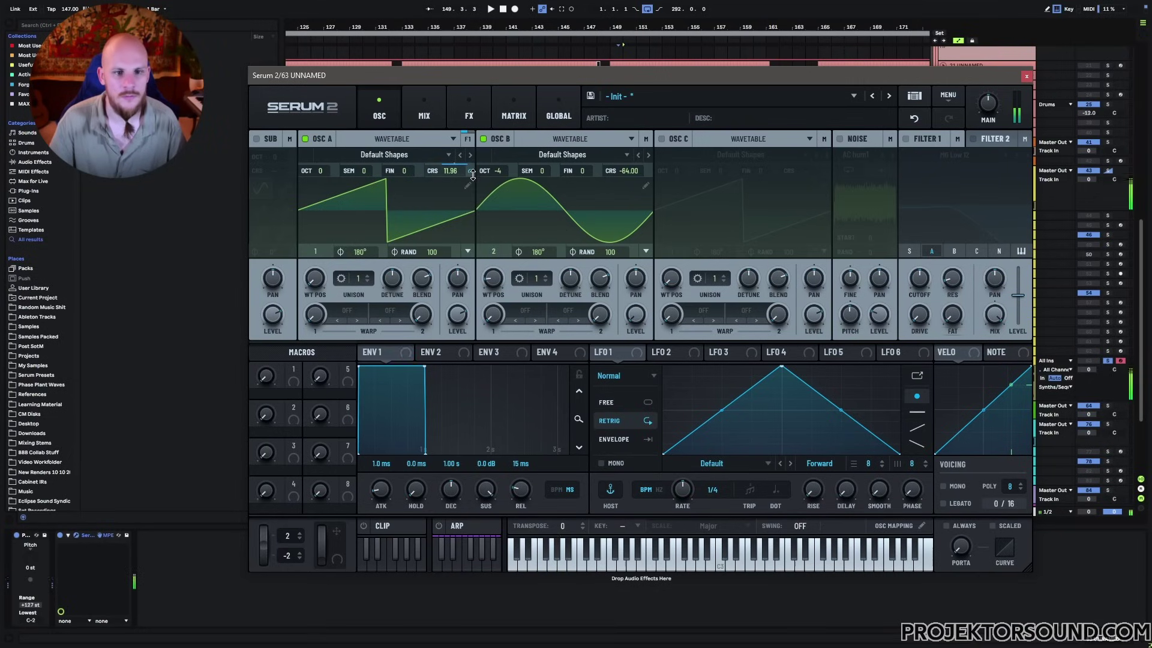
left_click_drag(473, 174, 456, 172)
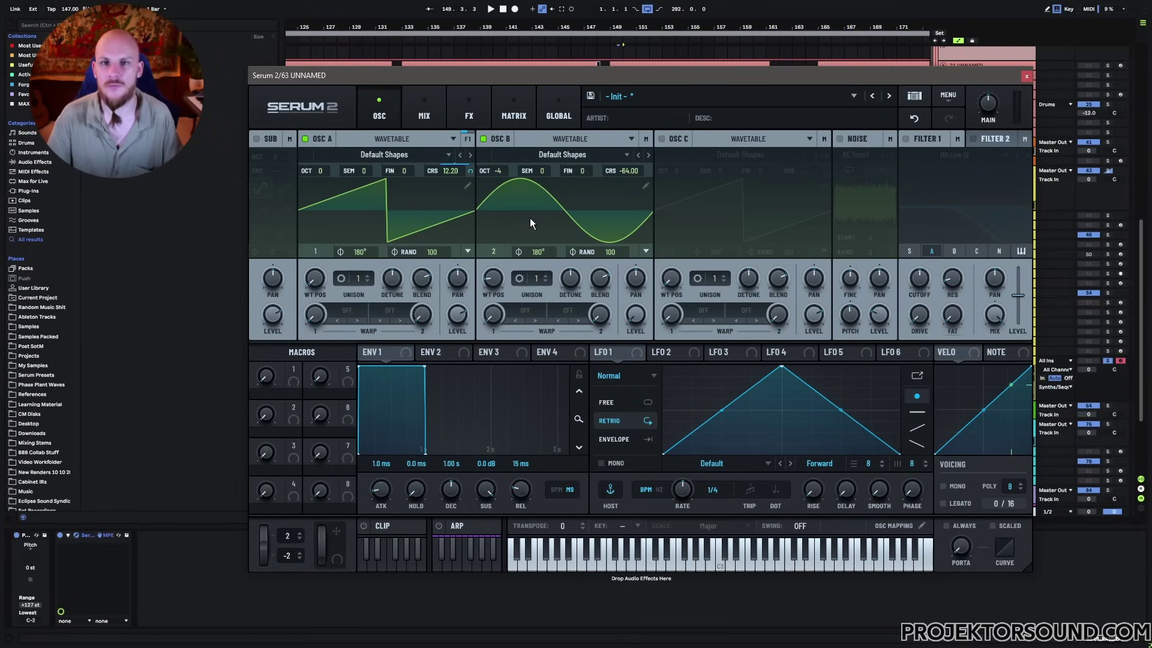
Enable oscillator C and switch on Filter 1 with the Normal > Band 24 type
left_click(754, 184)
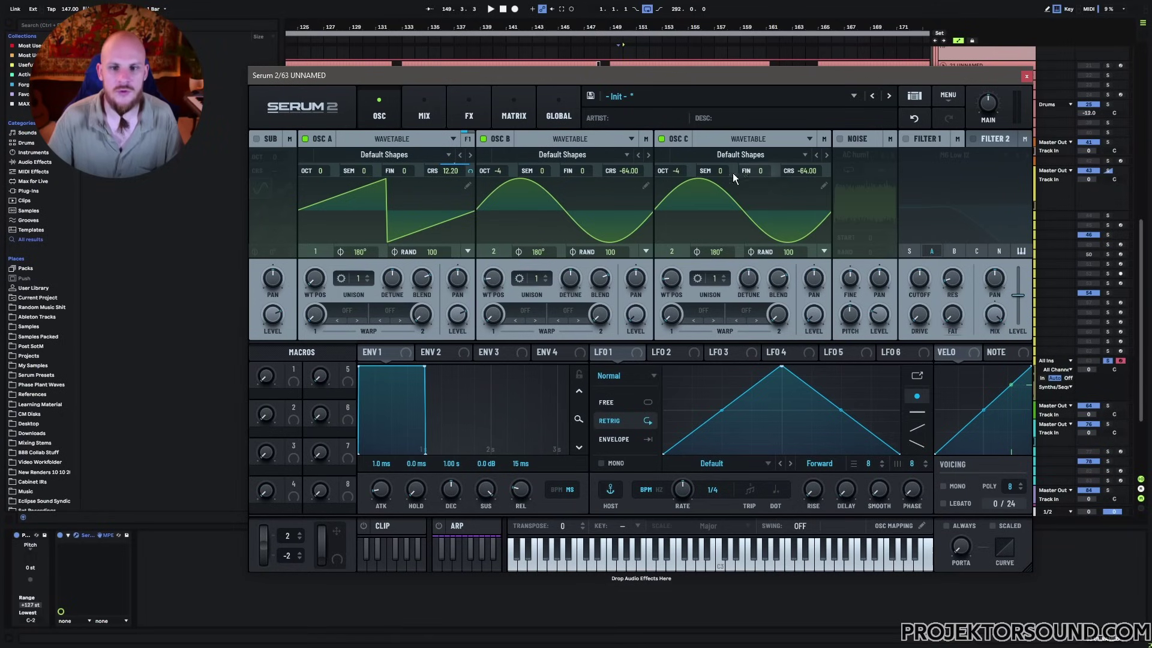
left_click(906, 139)
left_click(951, 155)
mouse_move(941, 171)
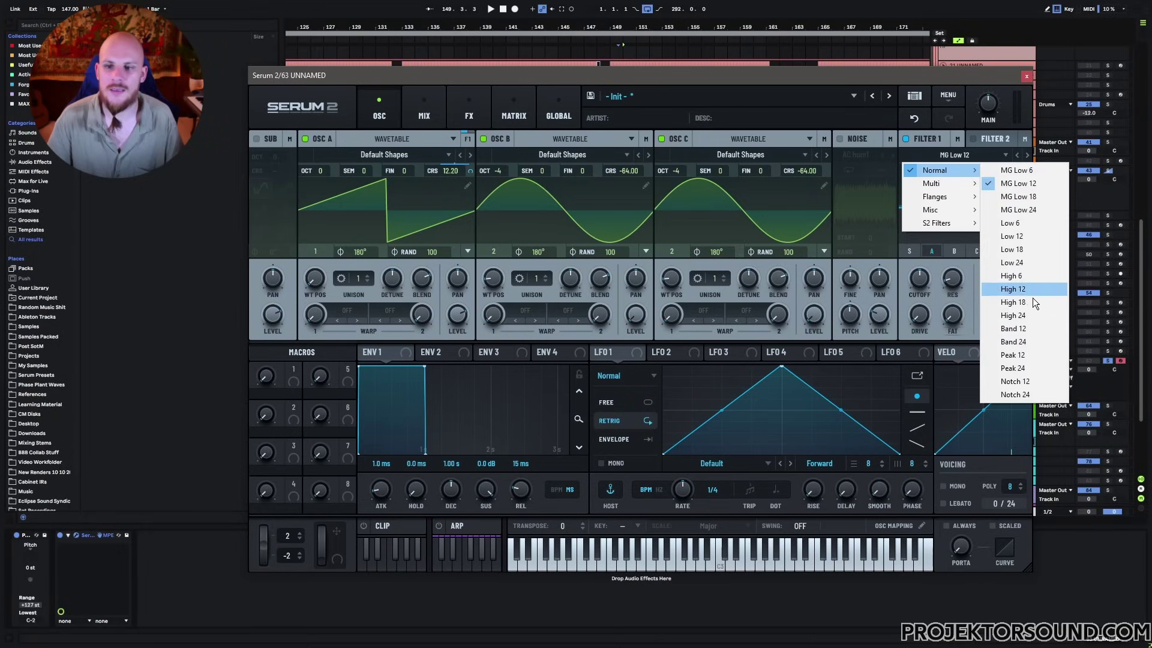
left_click(1013, 342)
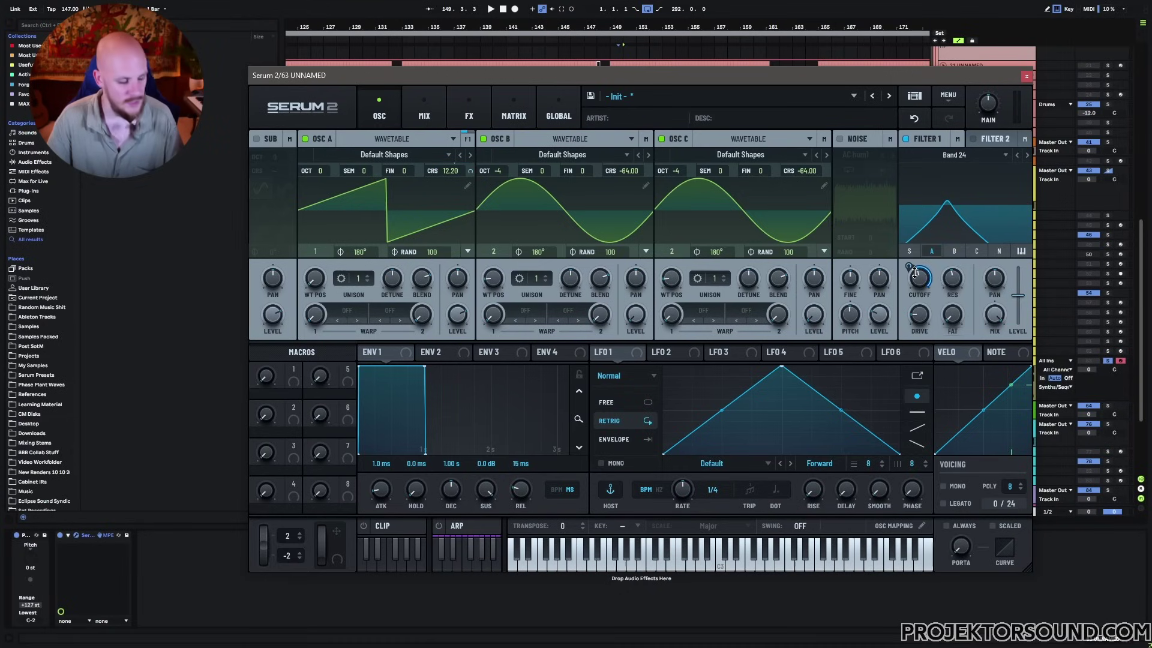
mouse_move(908, 273)
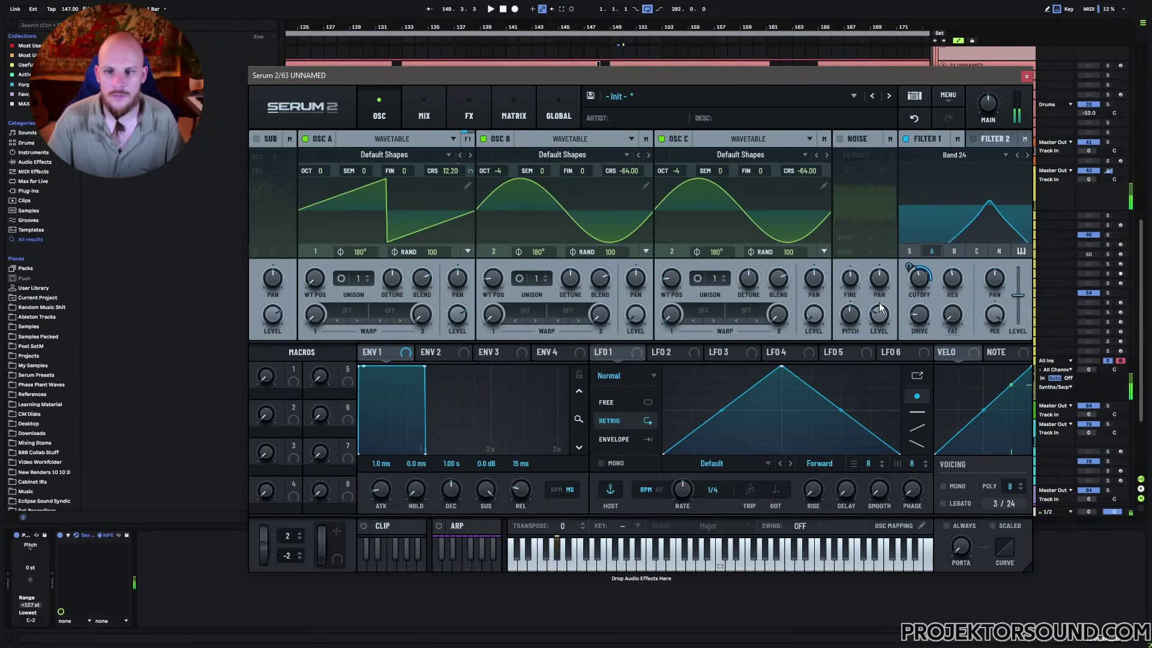
Insert Arpeggiator from MIDI Stuff ahead of Serum 2, then add Echo after it
right_click(244, 574)
mouse_move(279, 452)
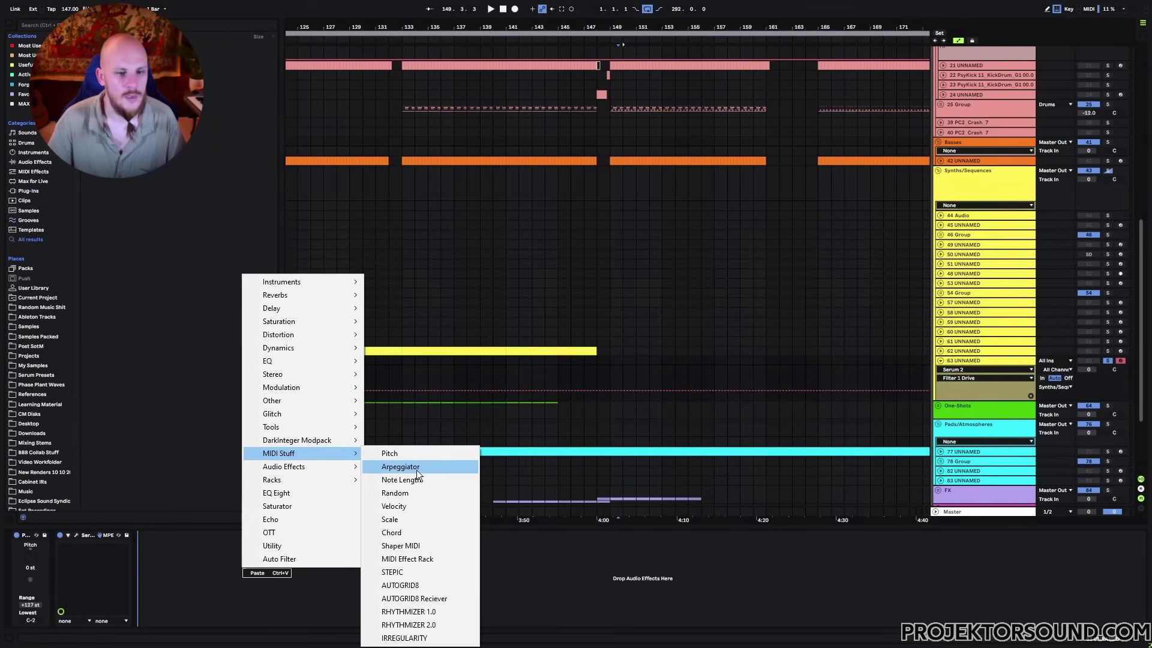
left_click(416, 470)
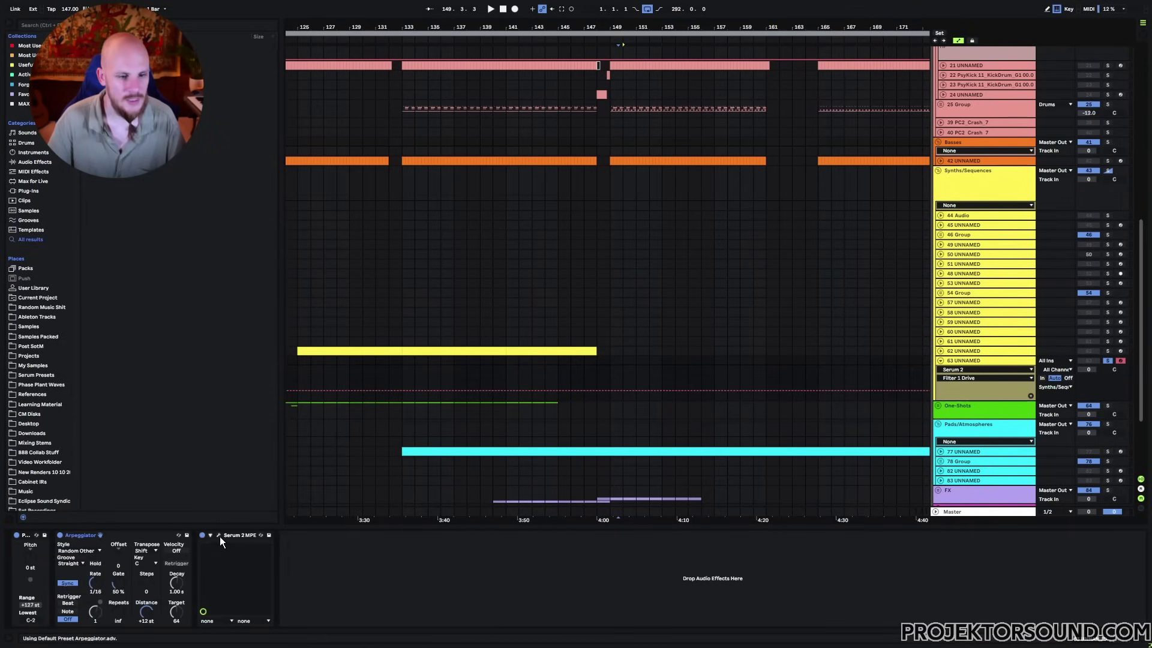
right_click(376, 574)
left_click(412, 526)
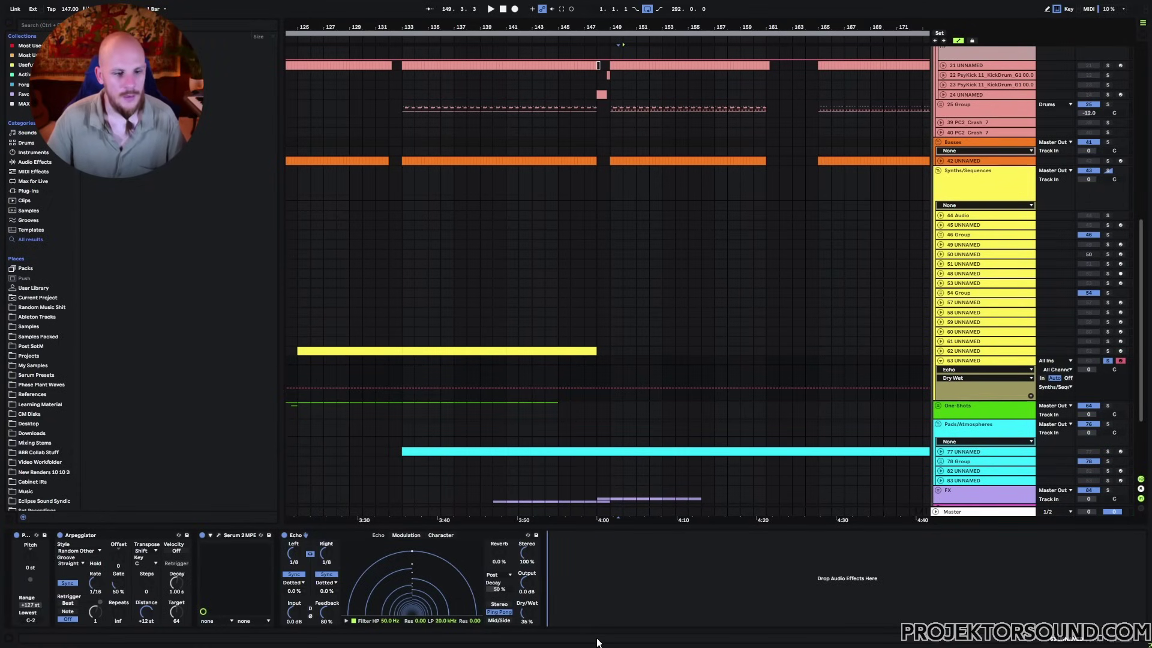
Add a CV LFO device to the end of track 63's chain
right_click(576, 578)
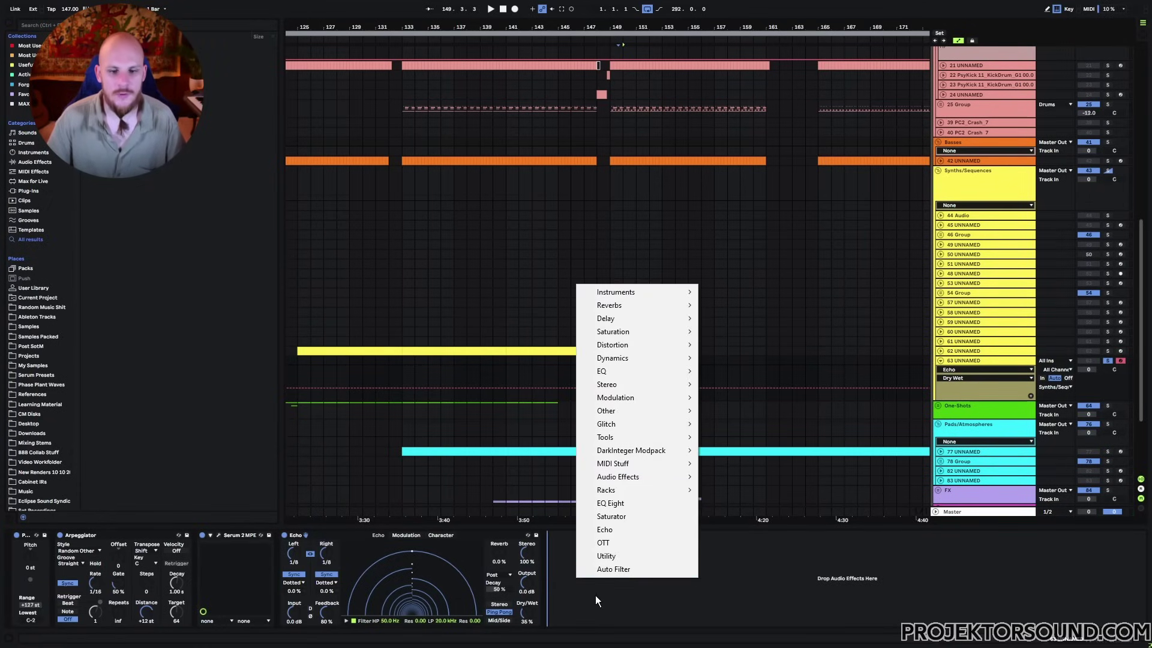
mouse_move(667, 465)
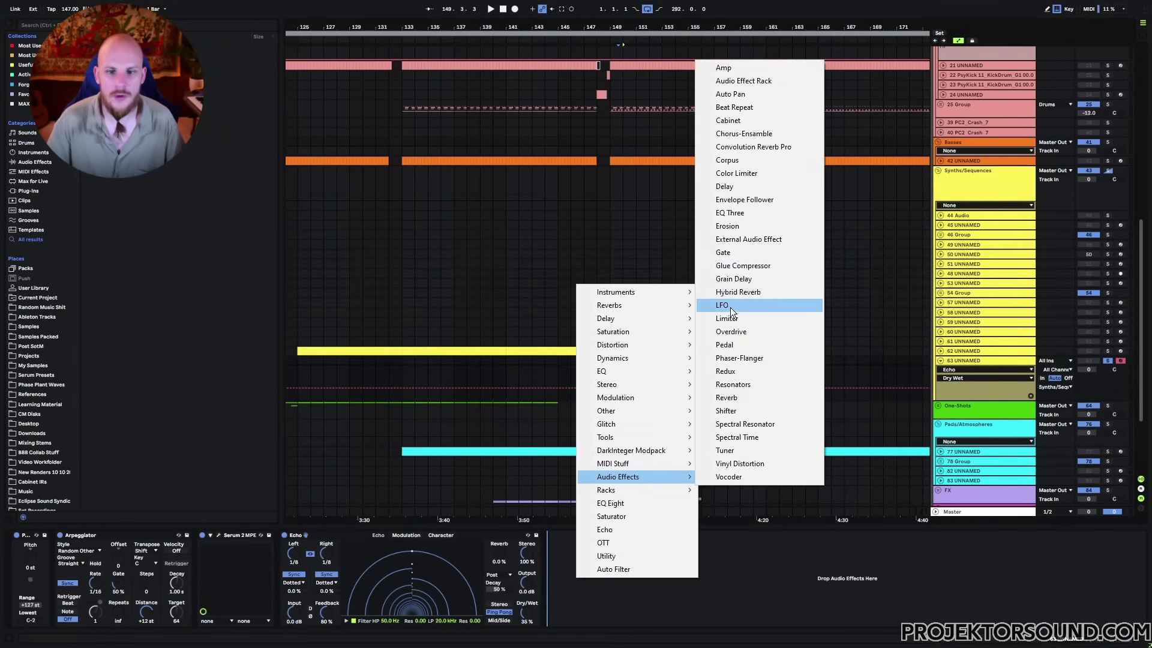
left_click(730, 305)
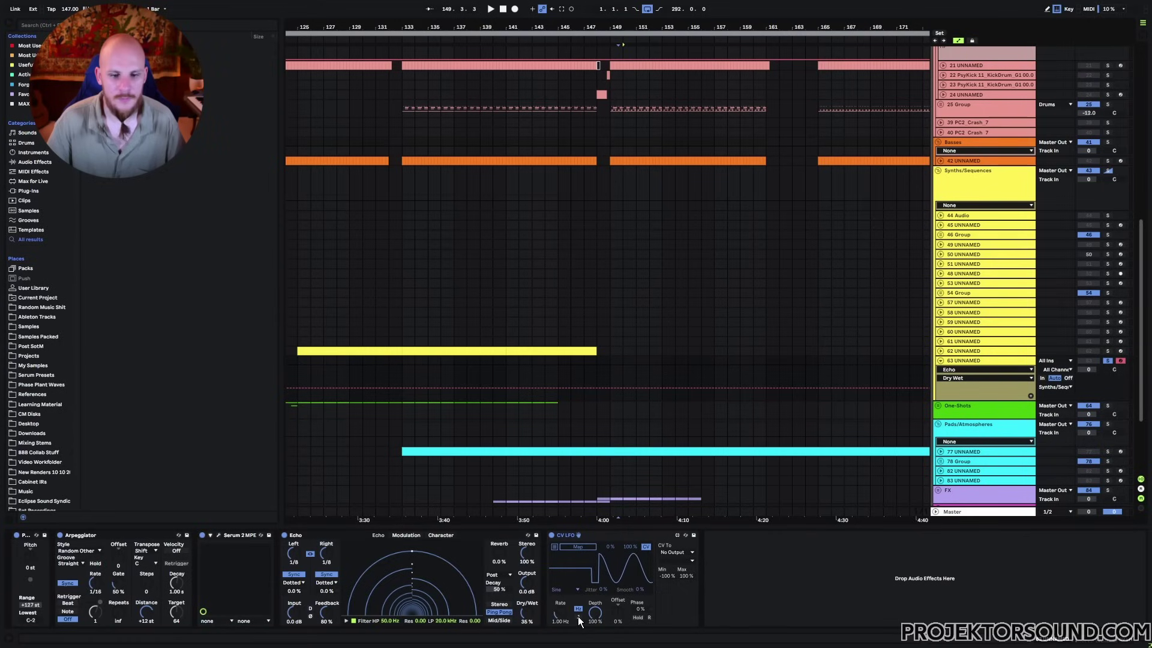
Set the CV LFO to a tempo-synced 1/16 rate with a Random shape, enabling Map
left_click(578, 616)
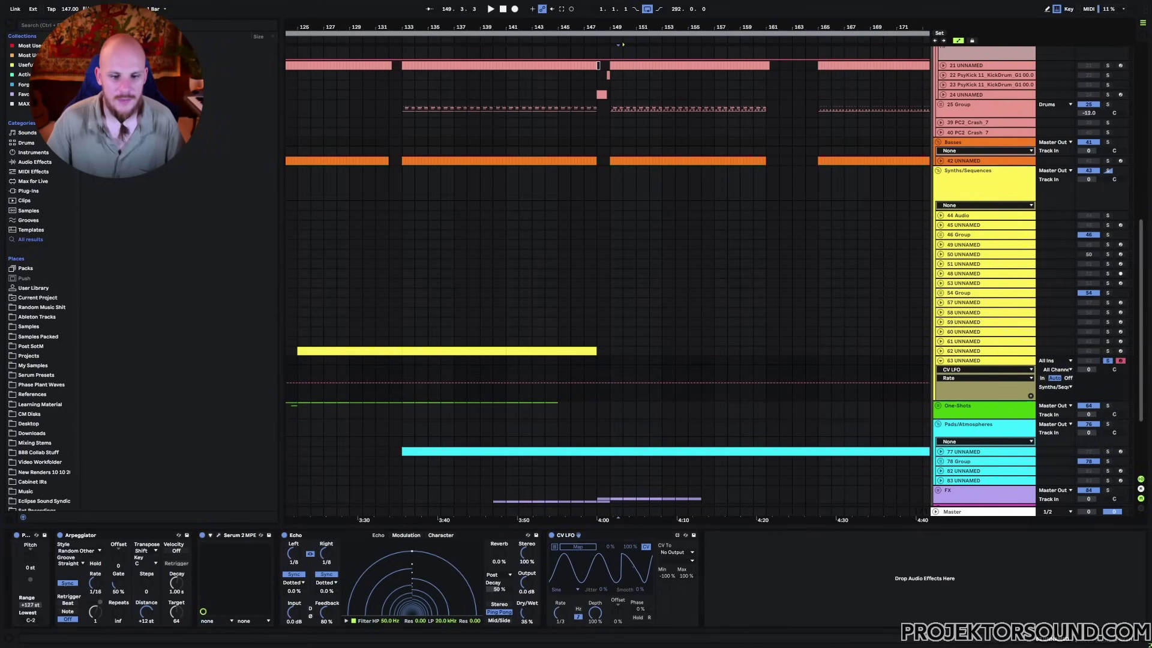
left_click_drag(559, 612, 616, 592)
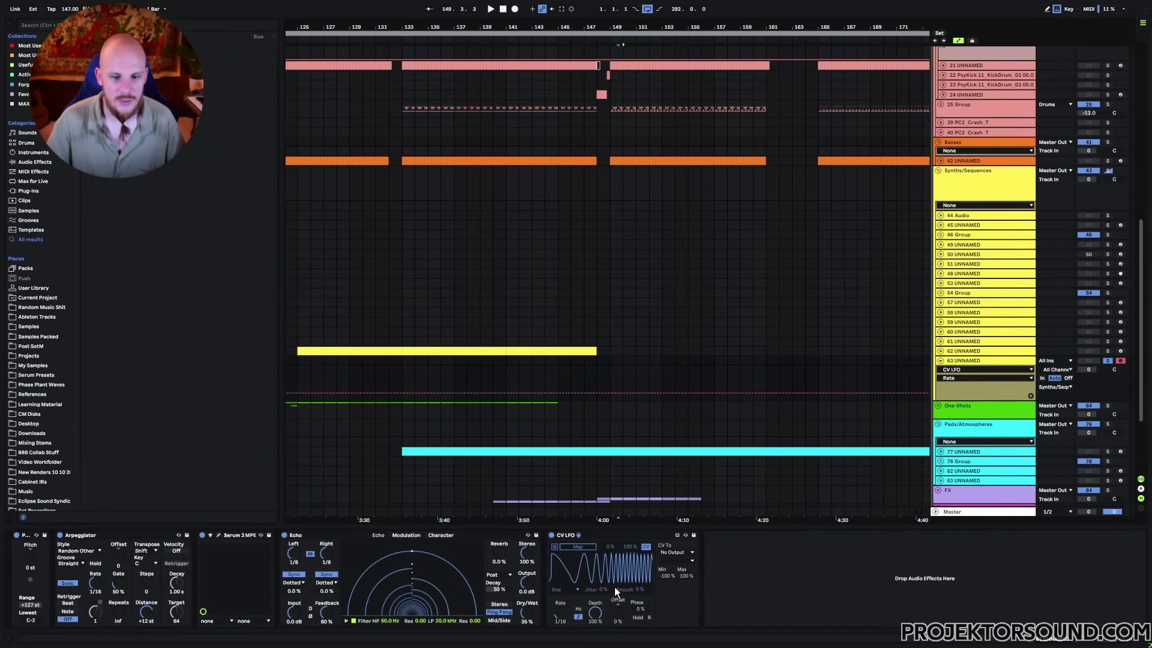
left_click(564, 592)
left_click(569, 567)
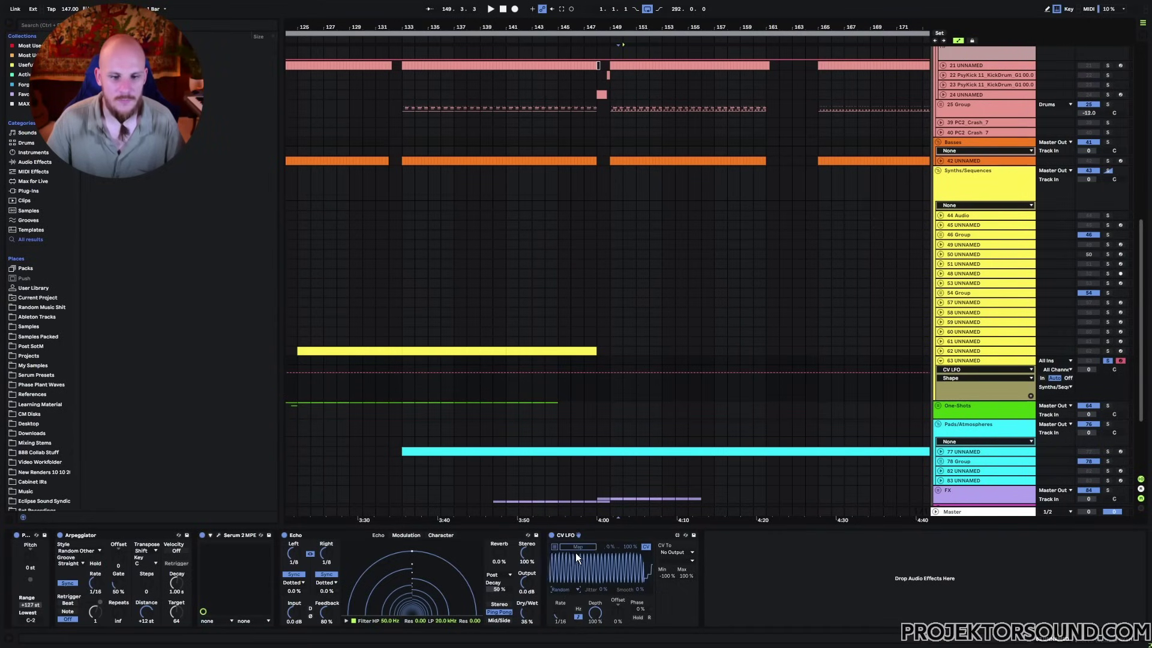
left_click(577, 547)
Map the CV LFO to Arpeggiator Gate with Min 12%, Depth 100%, Offset 0%
left_click(118, 583)
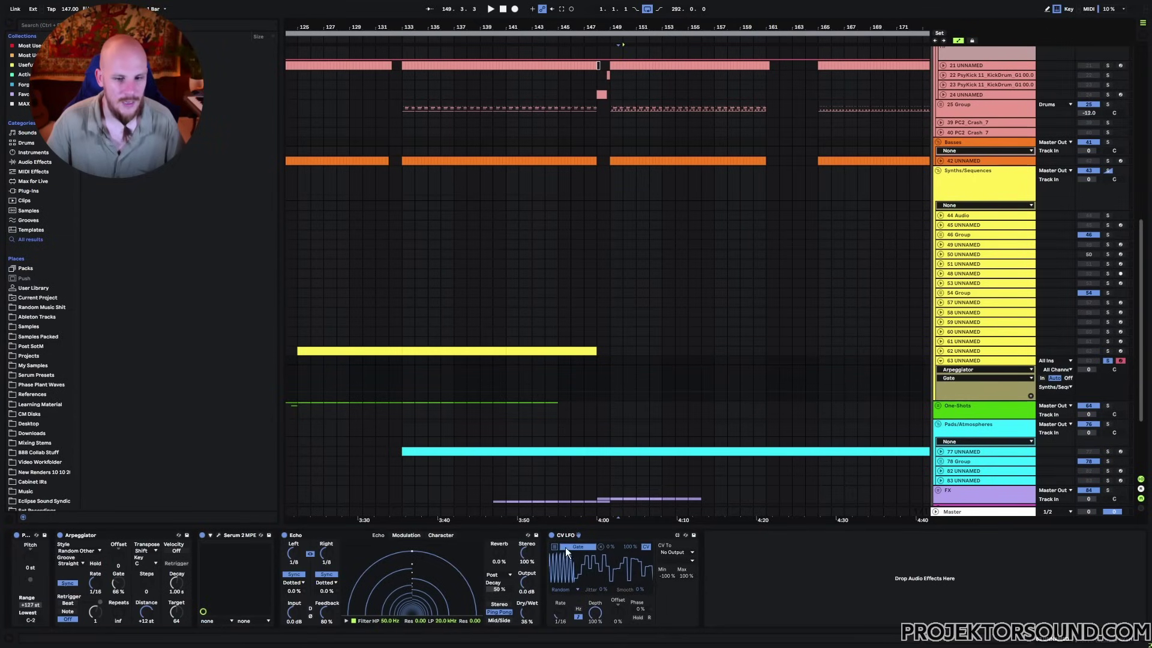
left_click_drag(609, 546, 628, 567)
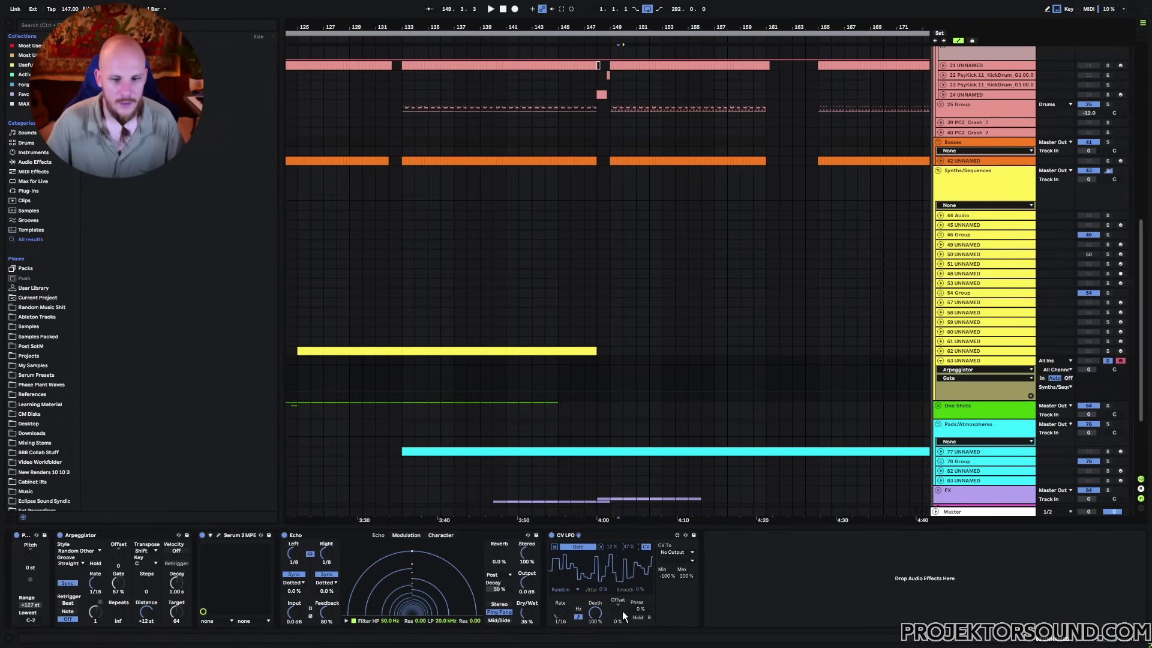
left_click_drag(595, 612, 618, 642)
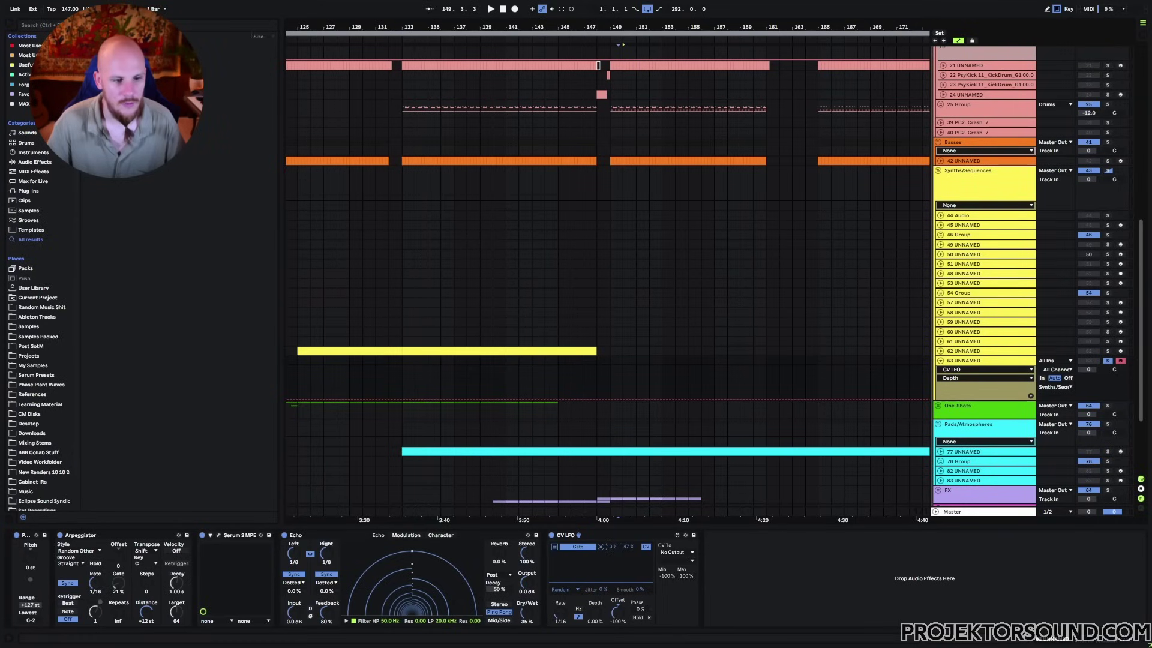
left_click_drag(622, 624, 622, 569)
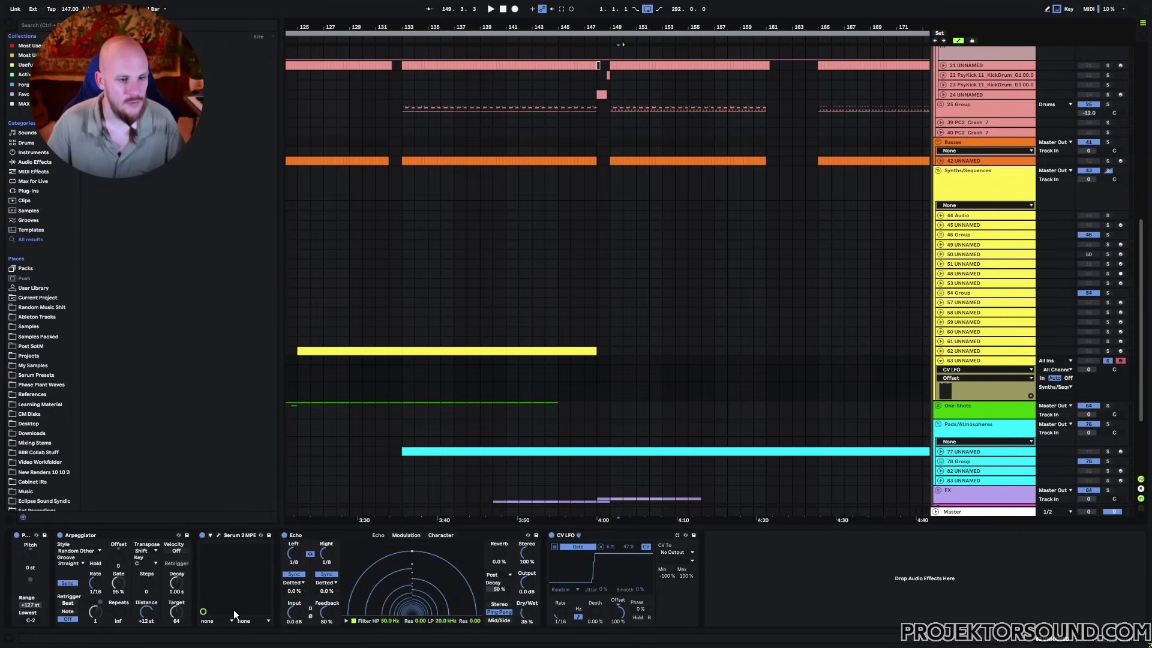
double_click(616, 601)
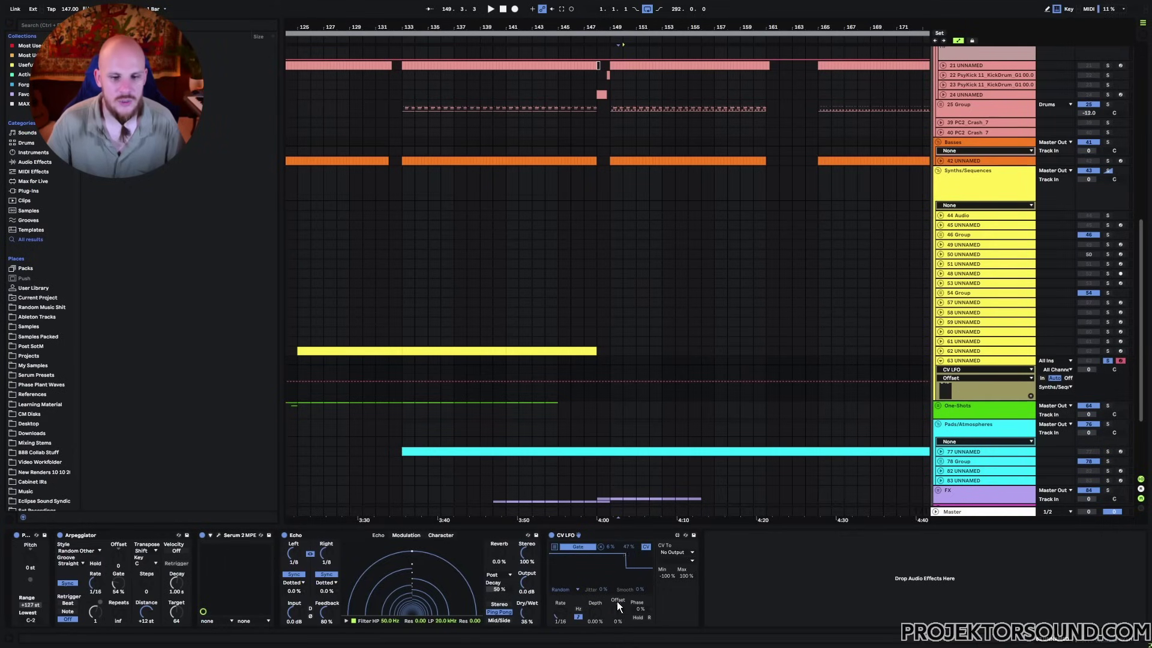
double_click(597, 614)
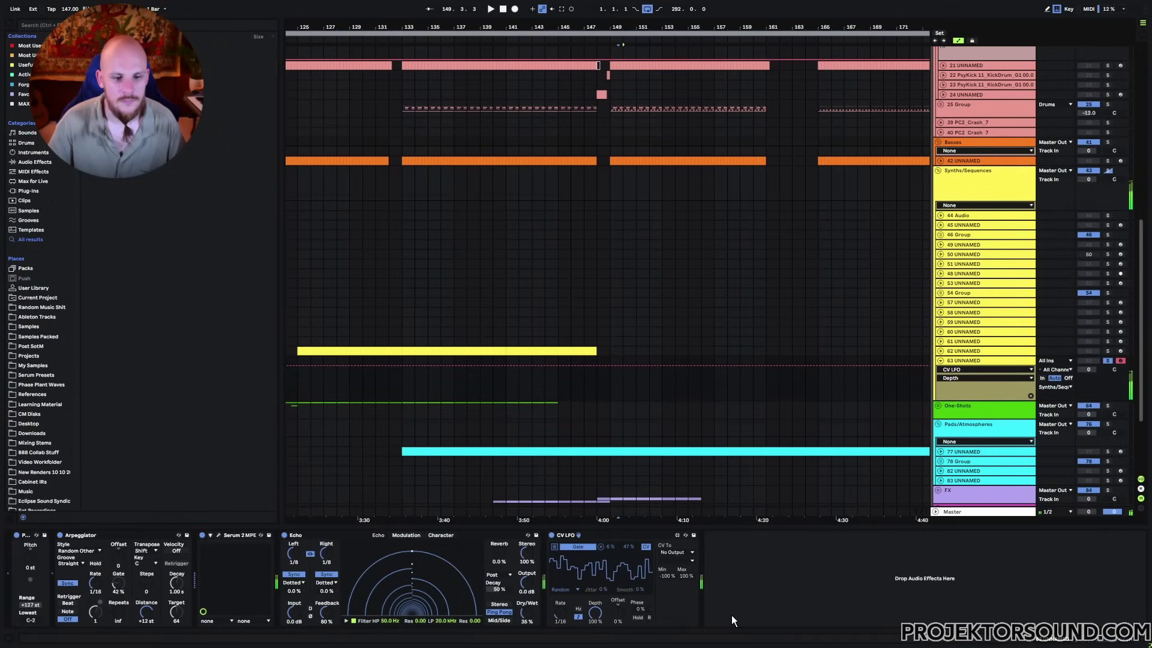
Create a MIDI clip over bars 149–165 on track 63 with one long G#0 note and play it
left_click_drag(610, 360, 819, 360)
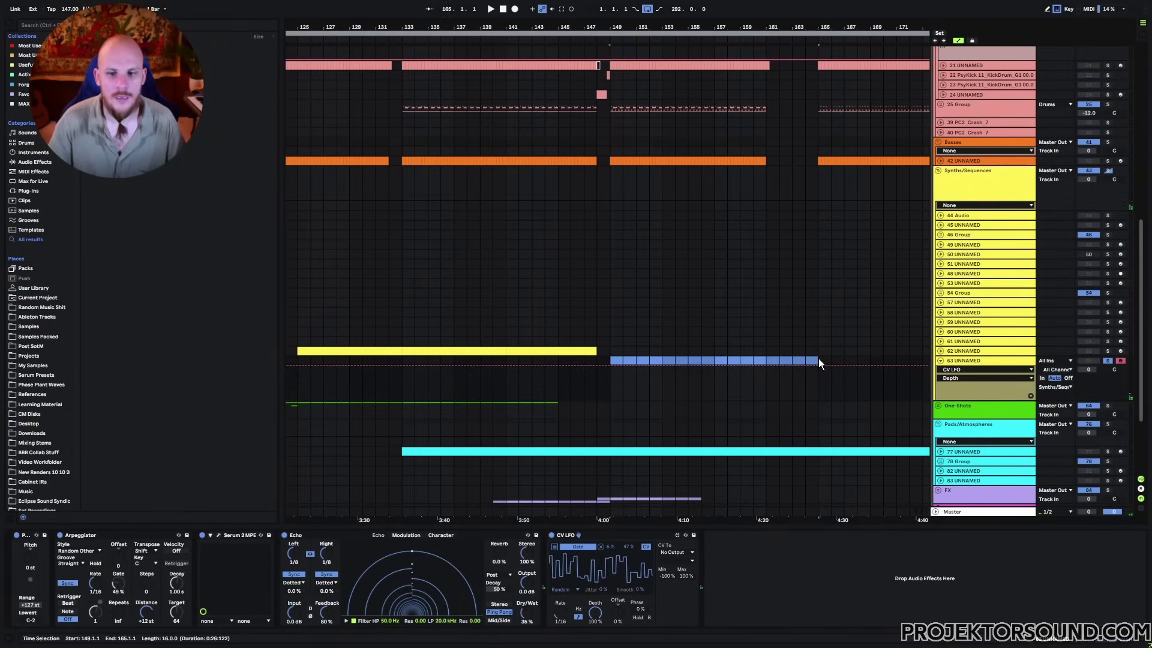
key("ctrl+shift+m")
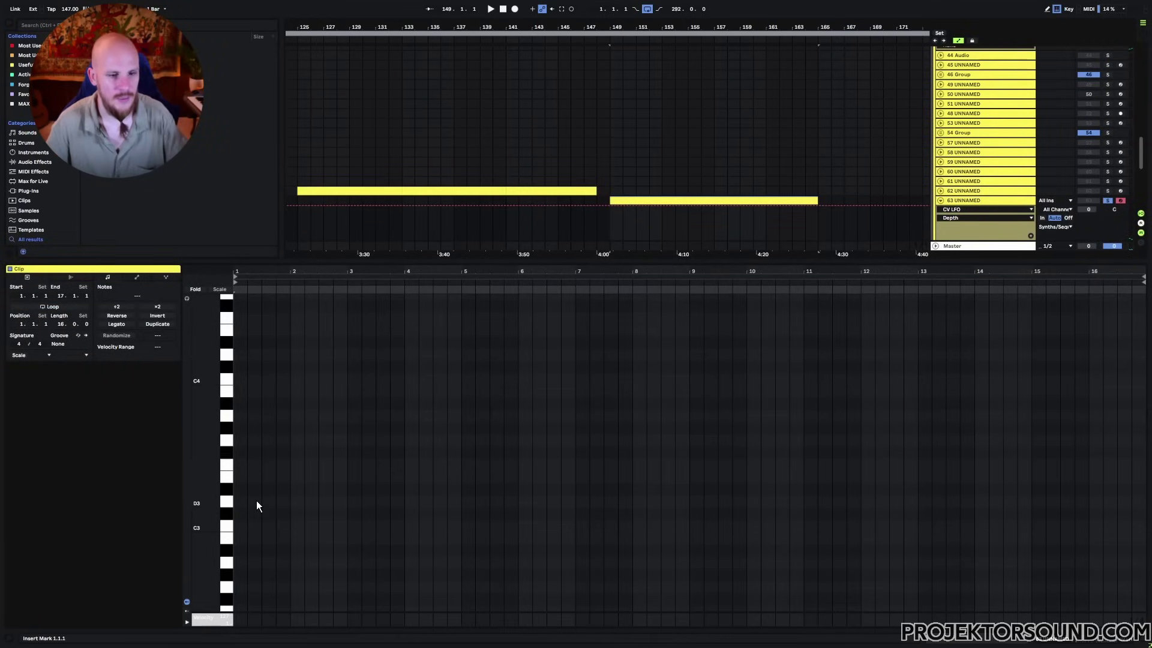
scroll(256, 506, "down", 5)
key("ctrl+v")
key("space")
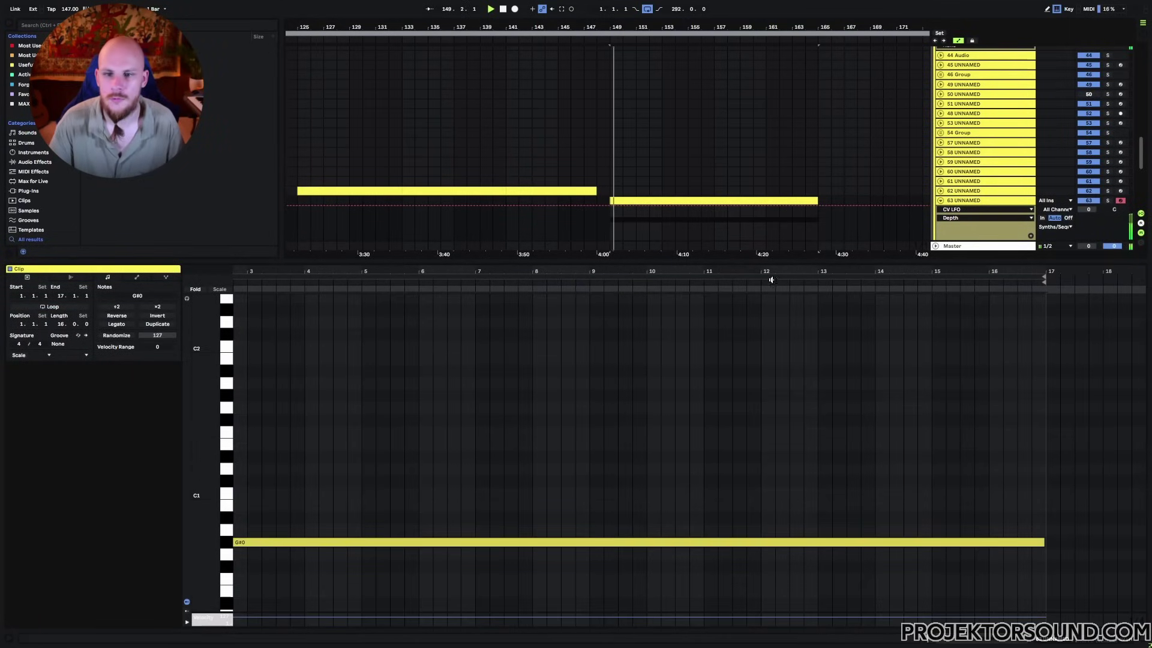
Show track 63's devices and open the Serum 2 plugin window
left_click_drag(762, 259, 780, 387)
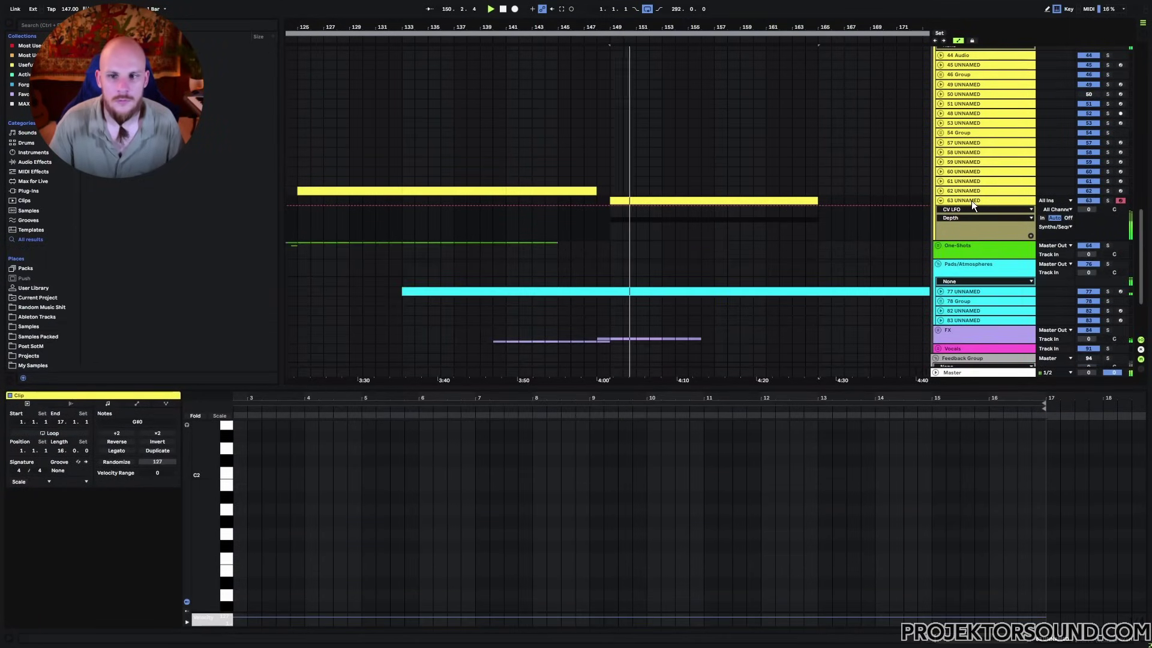
left_click(971, 201)
left_click(218, 535)
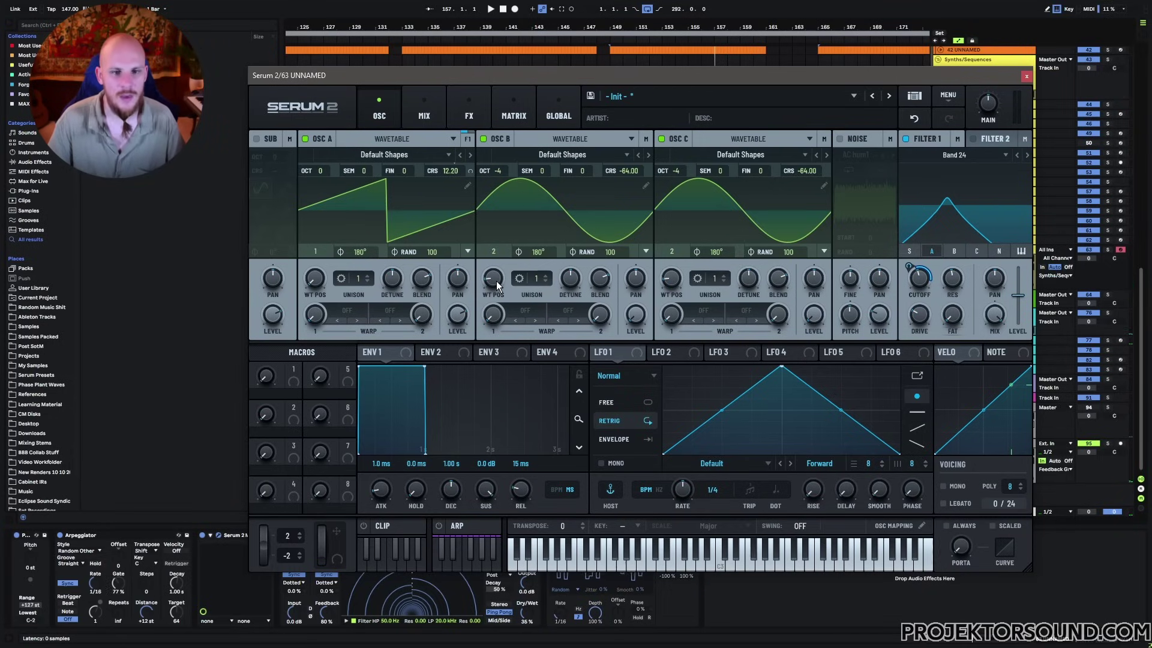
Set oscillators B and C to triangle at wavetable position 3, then start playback
mouse_move(496, 281)
left_click_drag(499, 282, 503, 268)
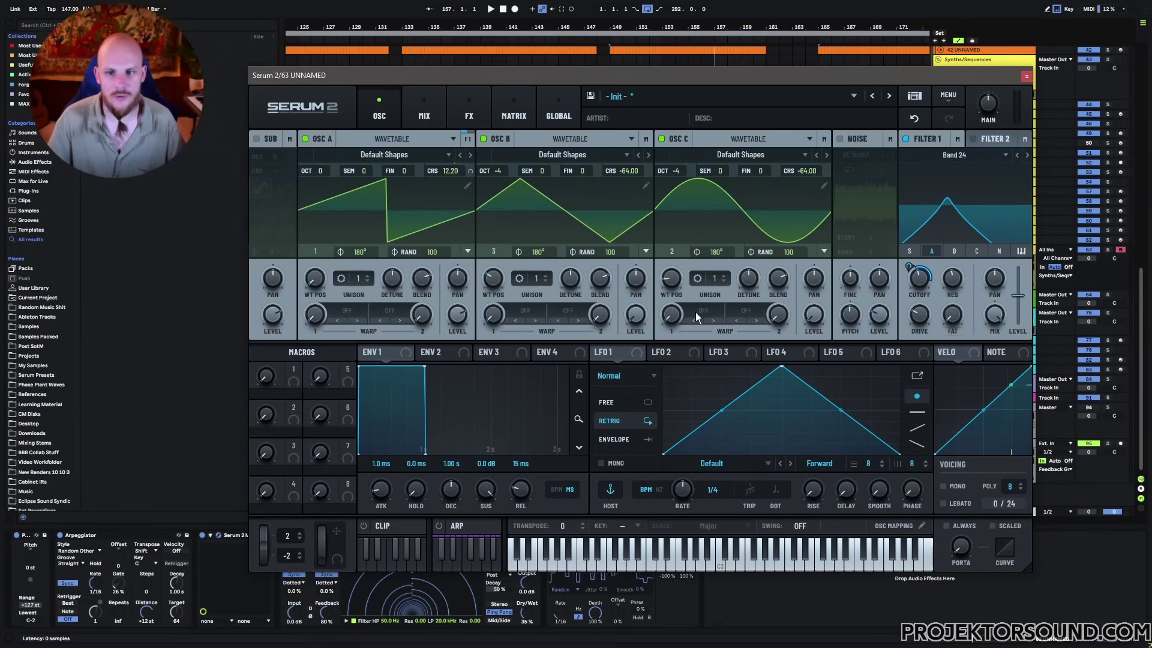
left_click_drag(672, 278, 688, 263)
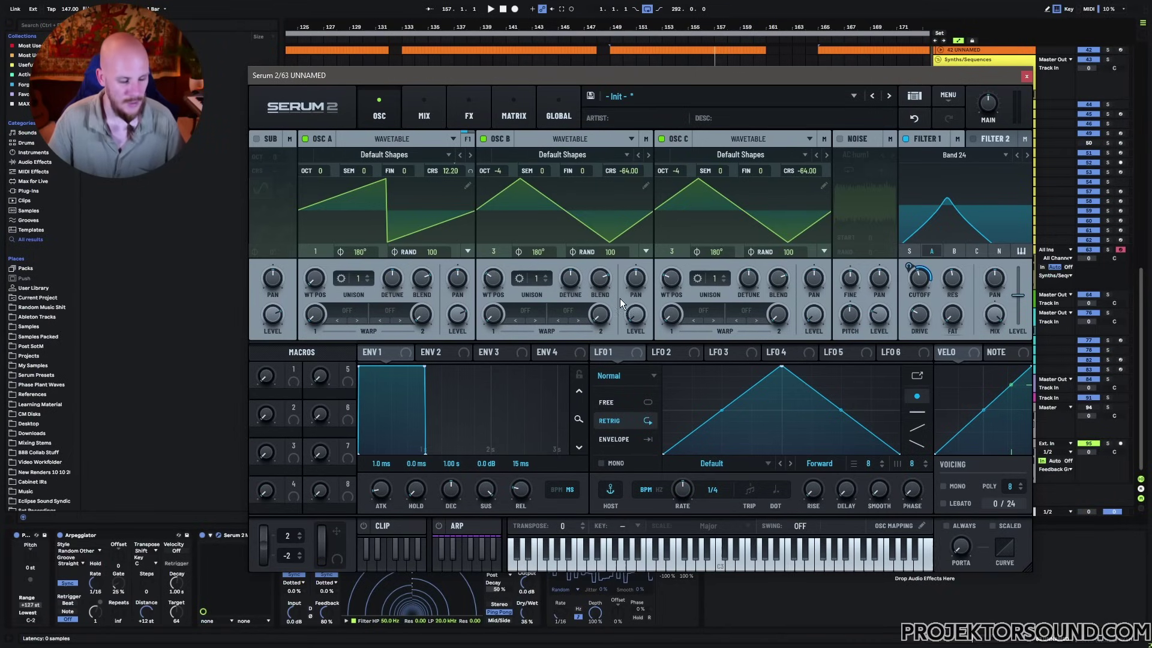
left_click_drag(493, 278, 492, 285)
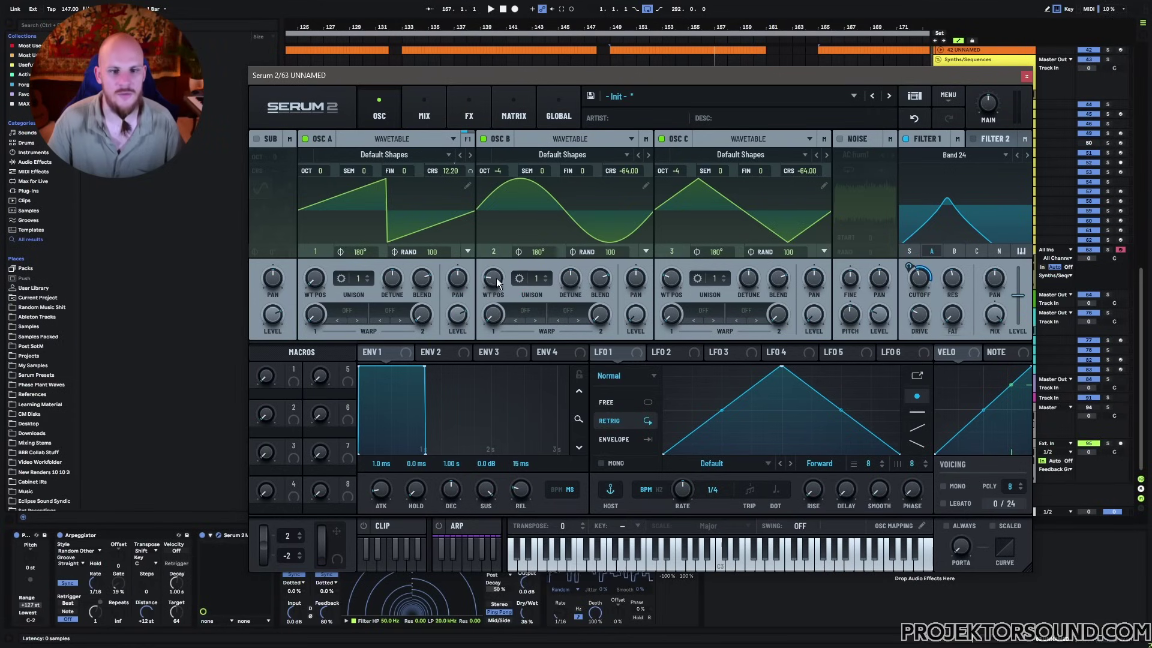
mouse_move(495, 282)
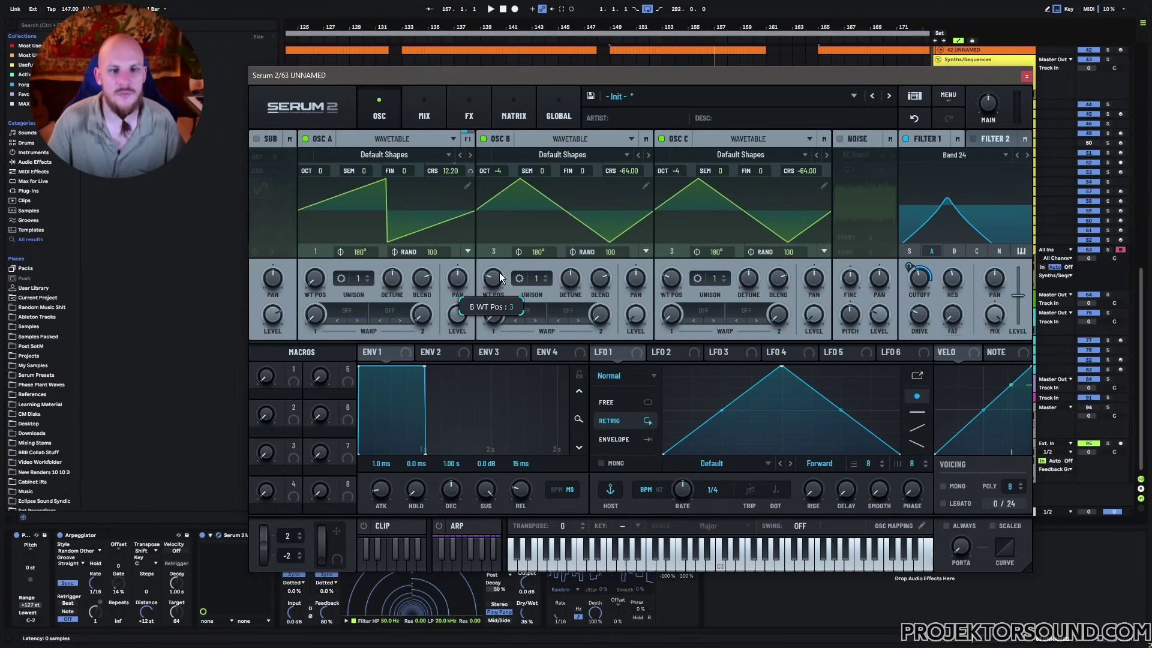
left_click_drag(495, 279, 499, 275)
key("space")
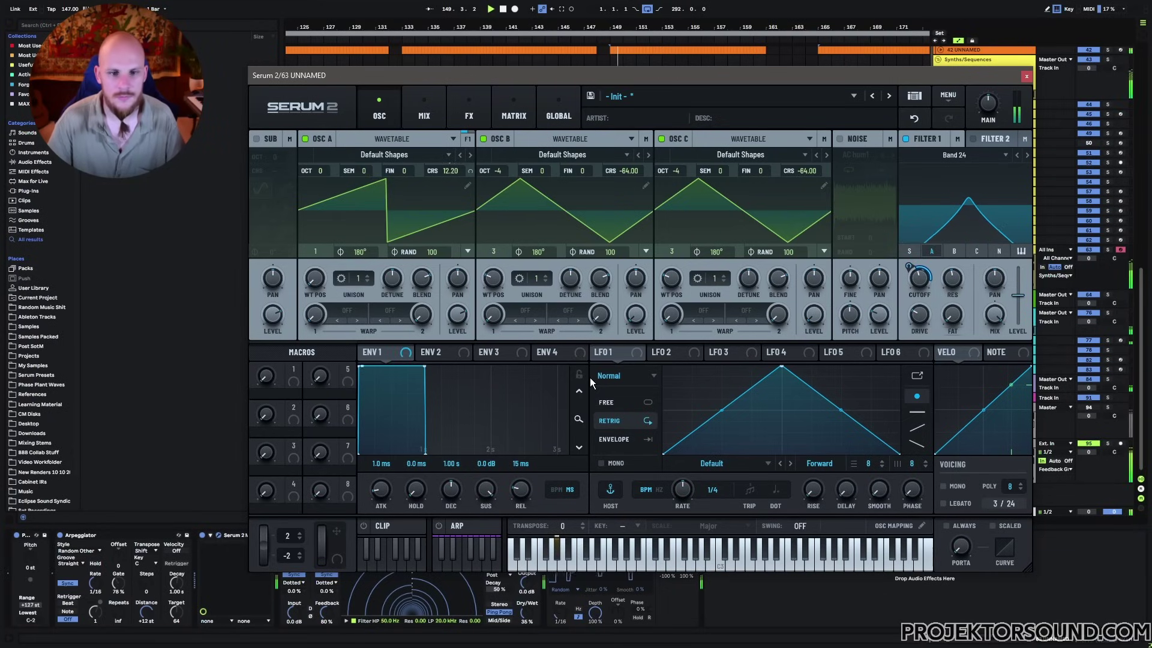
Try two unison voices on oscillators B and C, raising oscillator C to 16 detuned voices
left_click(546, 276)
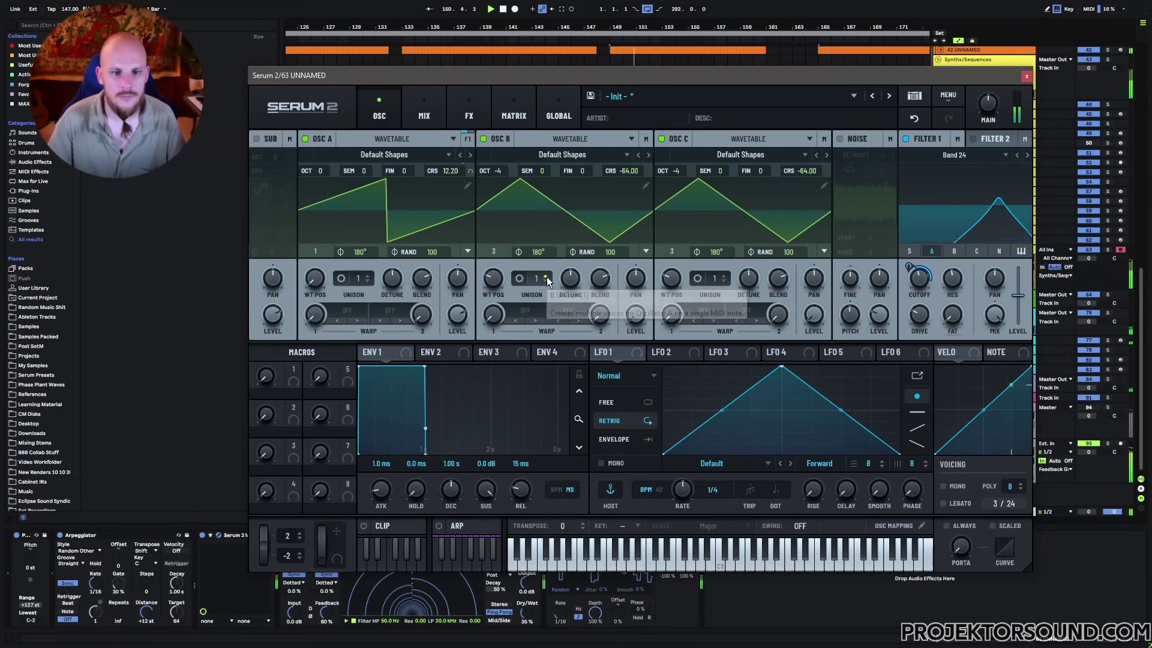
left_click_drag(573, 286, 576, 342)
left_click(723, 275)
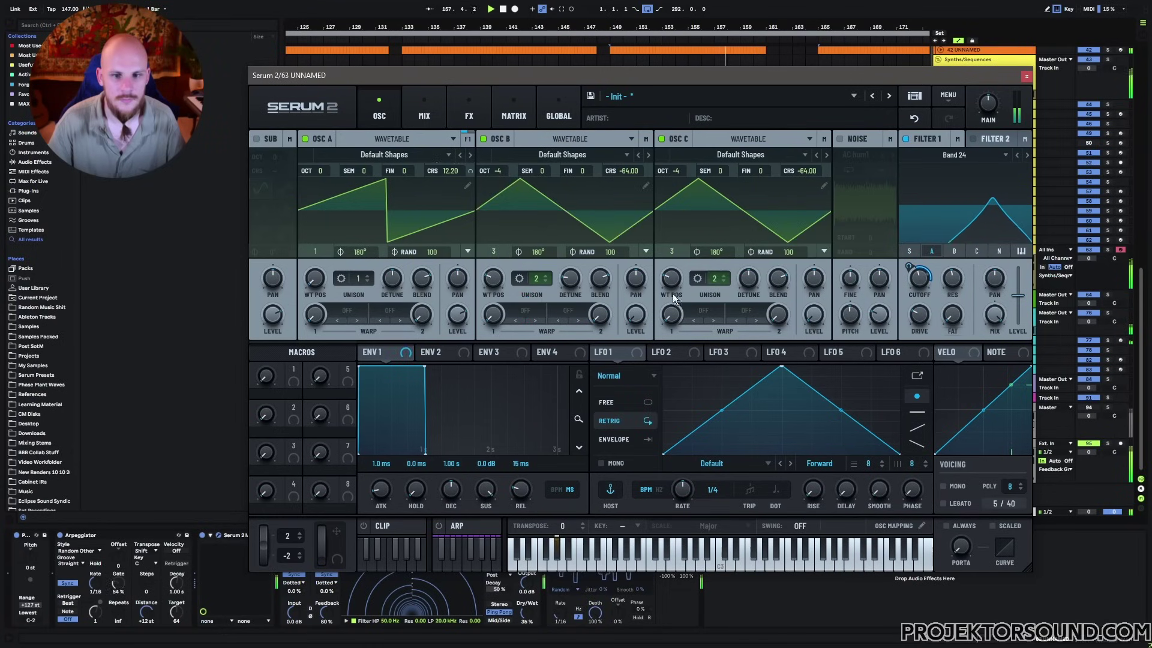
left_click(546, 280)
left_click_drag(760, 293, 751, 322)
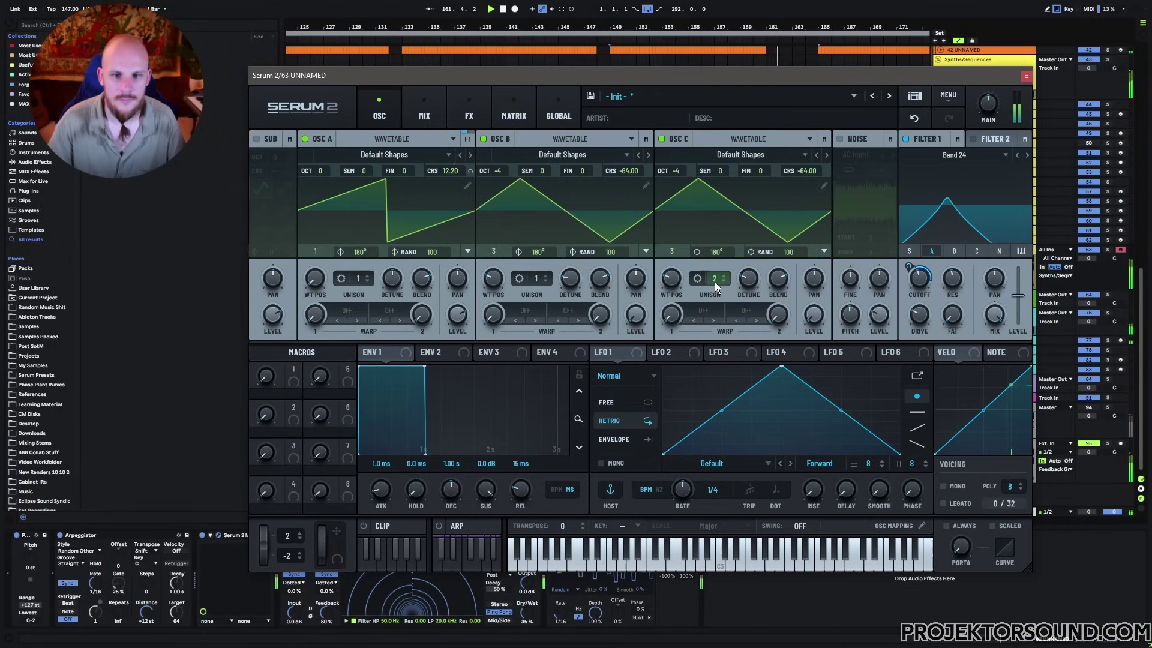
left_click_drag(714, 279, 734, 340)
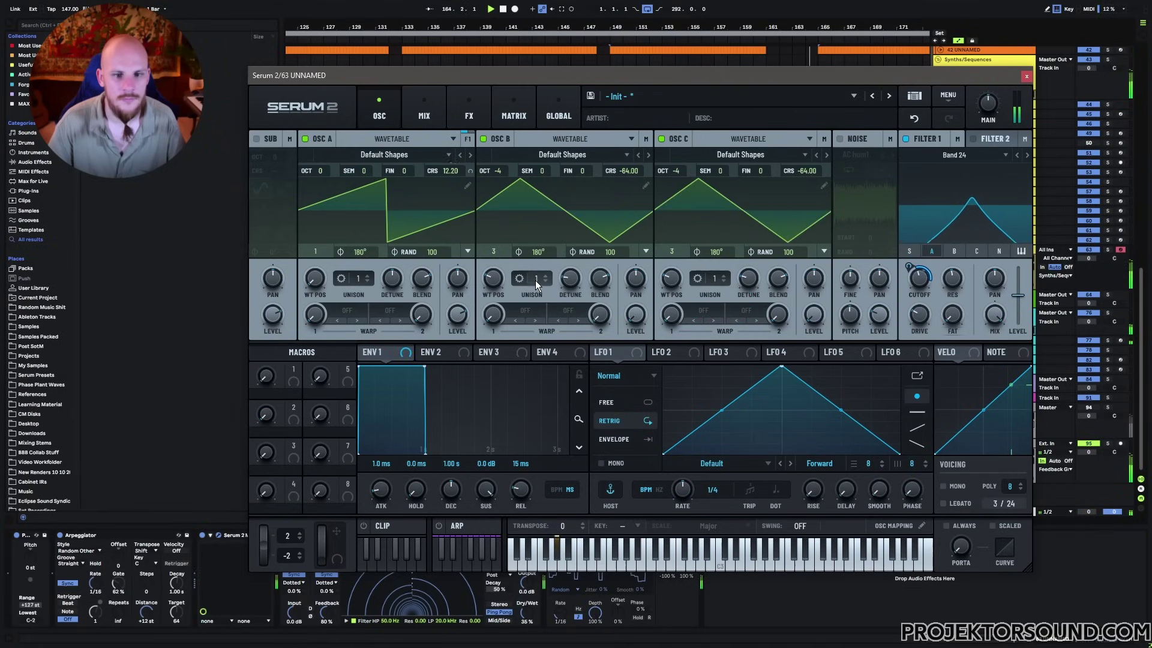
Step oscillator B's unison through 10, 3 and 2 voices before settling on one voice
left_click_drag(536, 280, 595, 105)
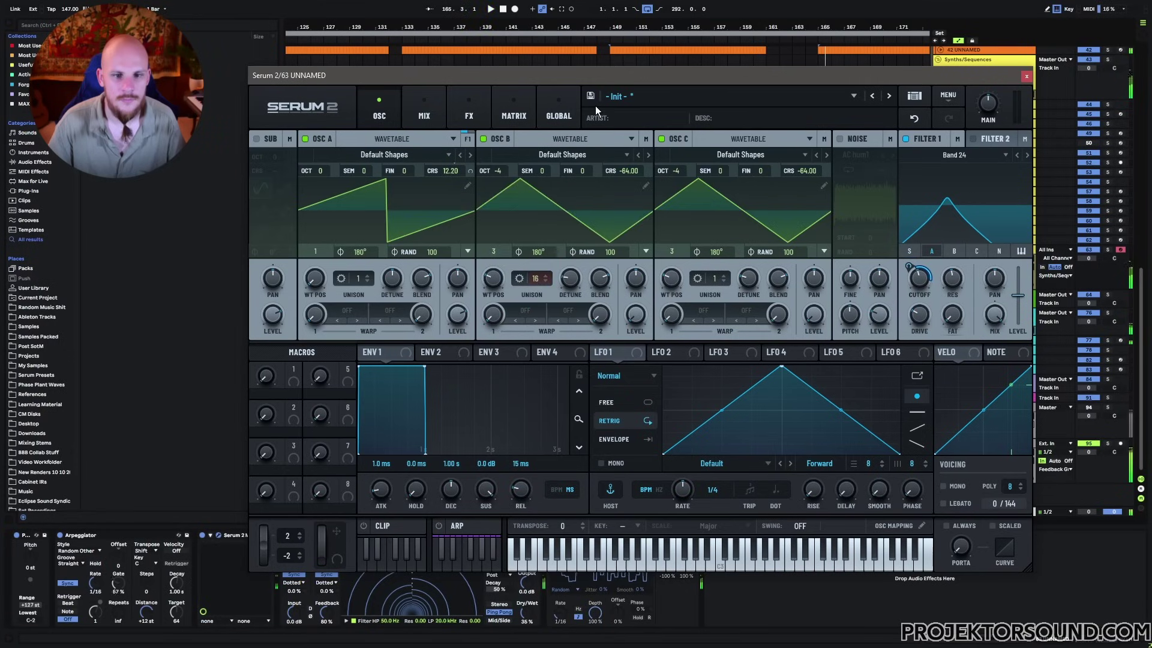
left_click_drag(535, 280, 534, 437)
left_click(536, 279)
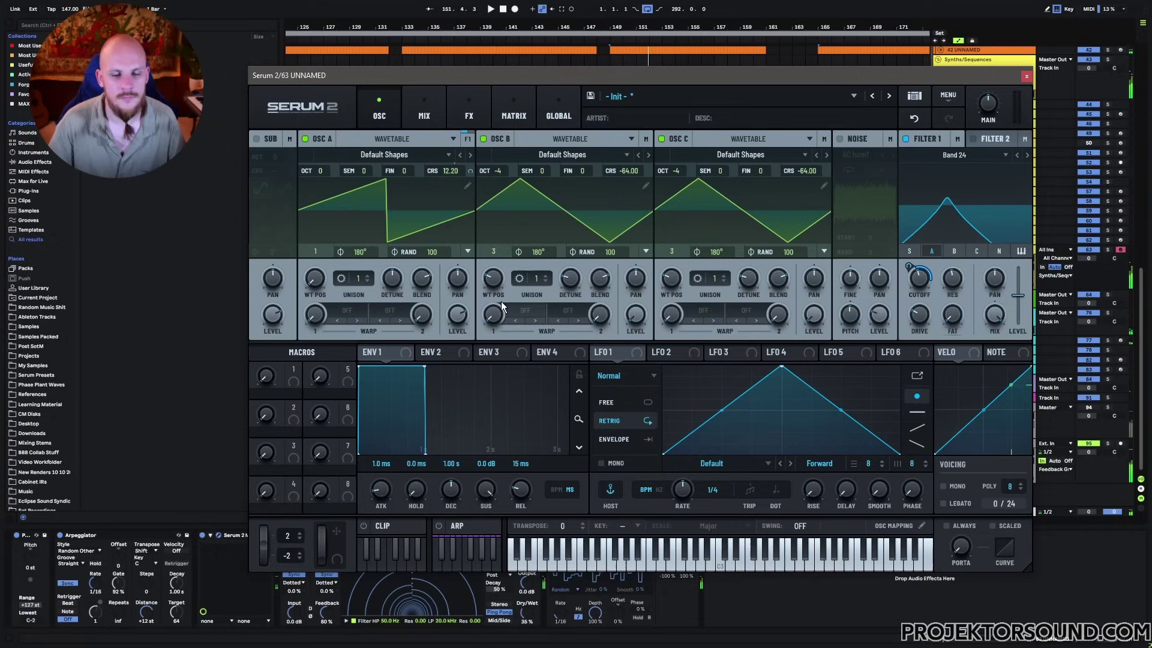
left_click(525, 279)
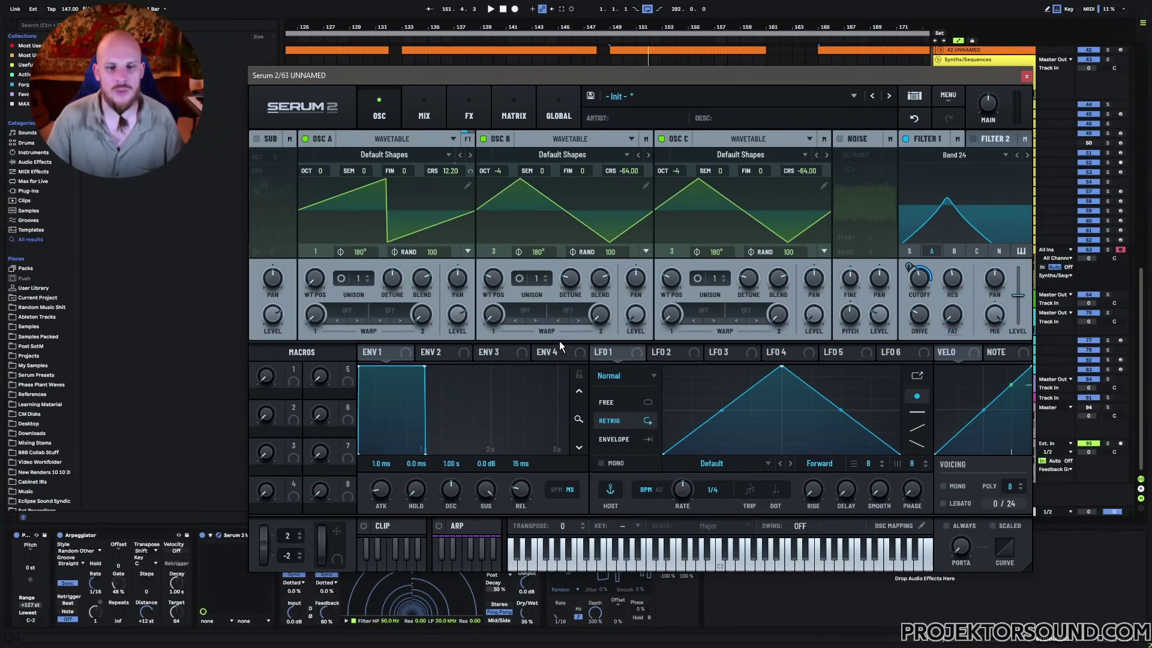
left_click(546, 276)
left_click(546, 276)
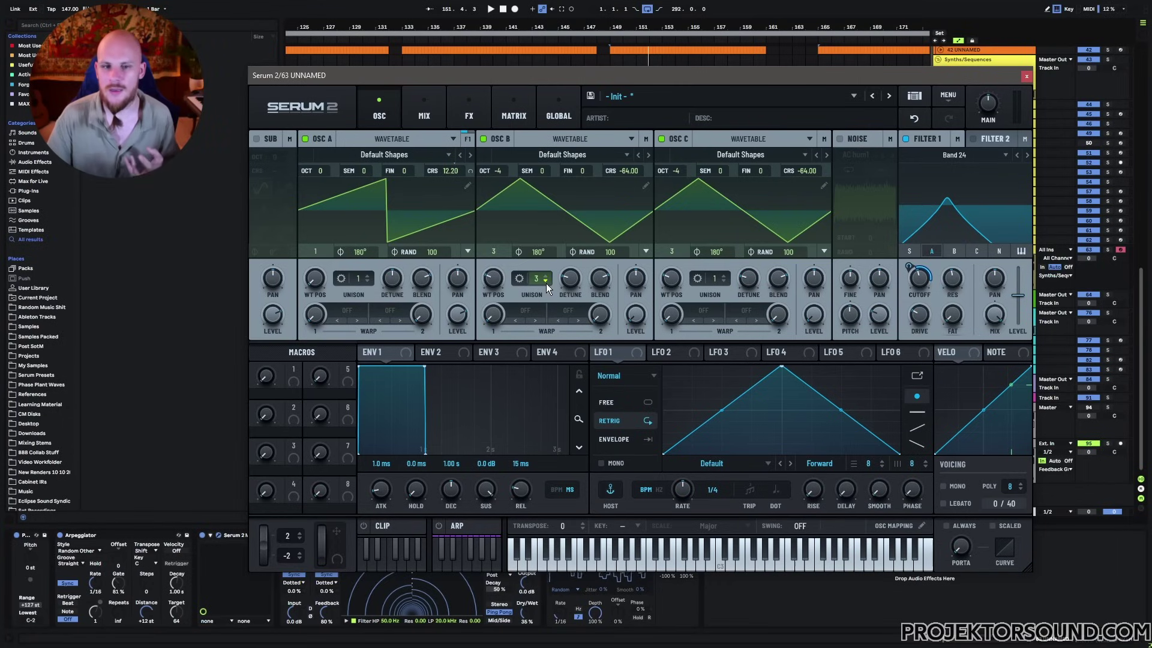
left_click(546, 283)
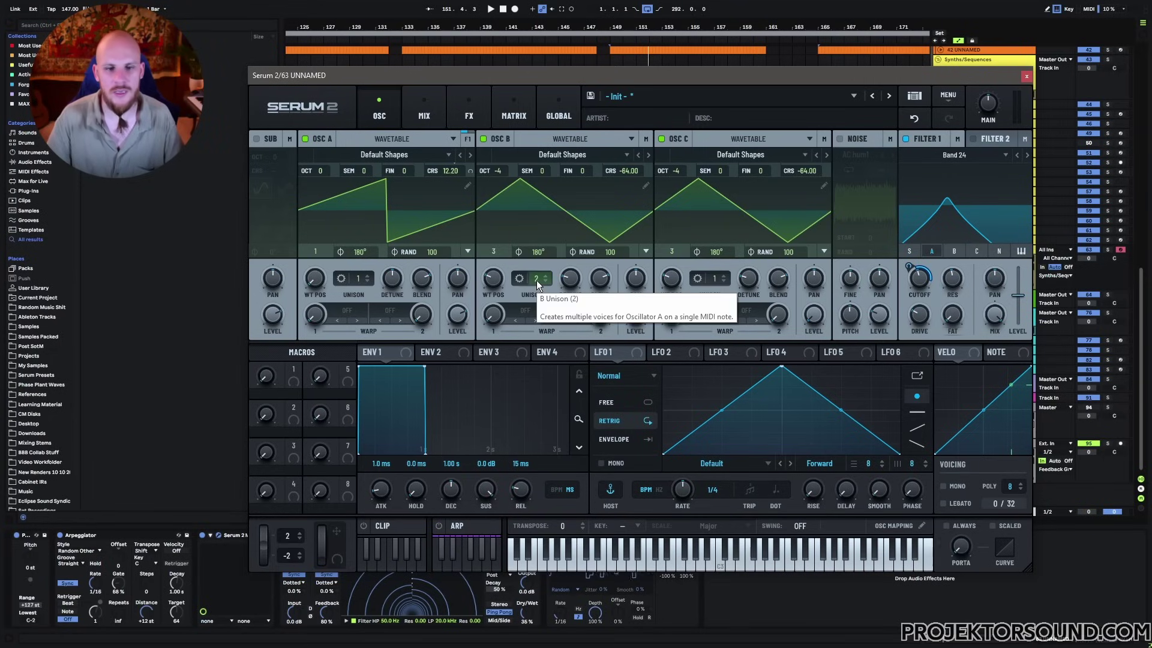
left_click_drag(536, 277, 537, 282)
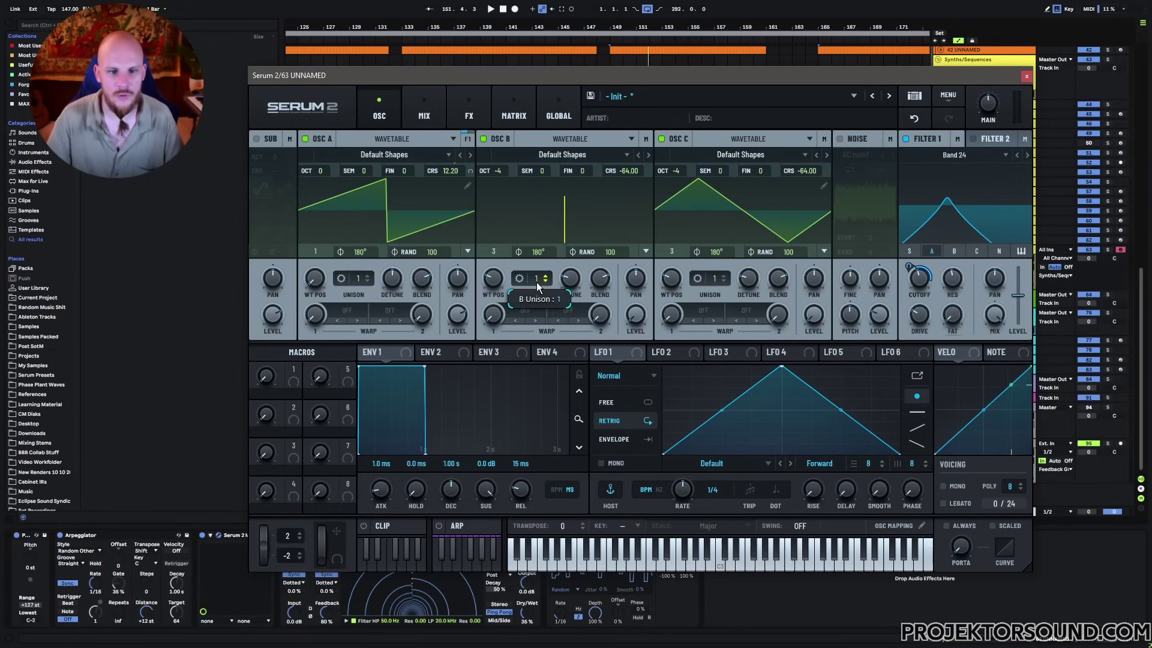
Give oscillator A two unison voices and start playback to hear it
left_click(368, 276)
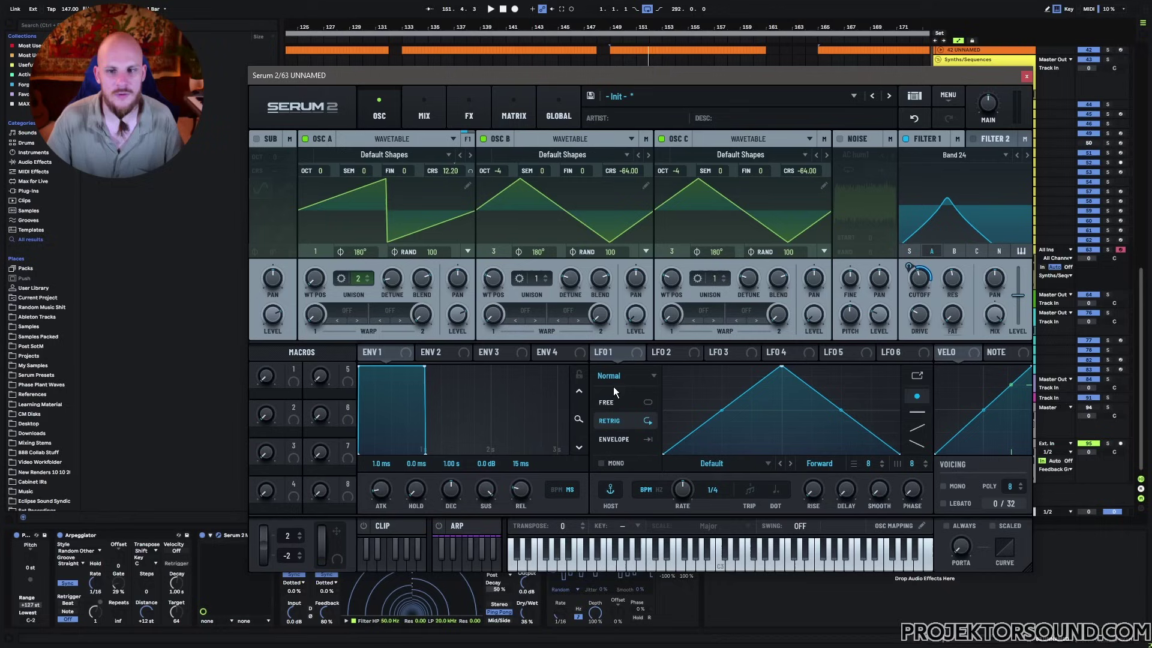
key("space")
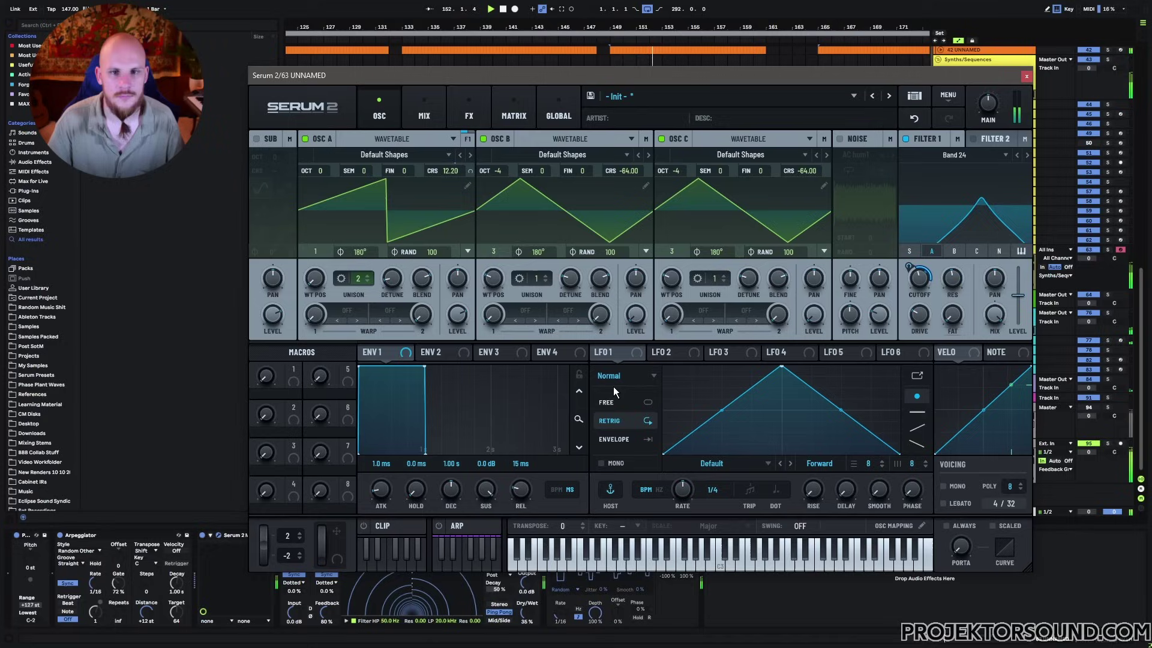
Add a Phaser to Serum's effects chain and raise its poles from 4 to 9
left_click(469, 114)
left_click(264, 162)
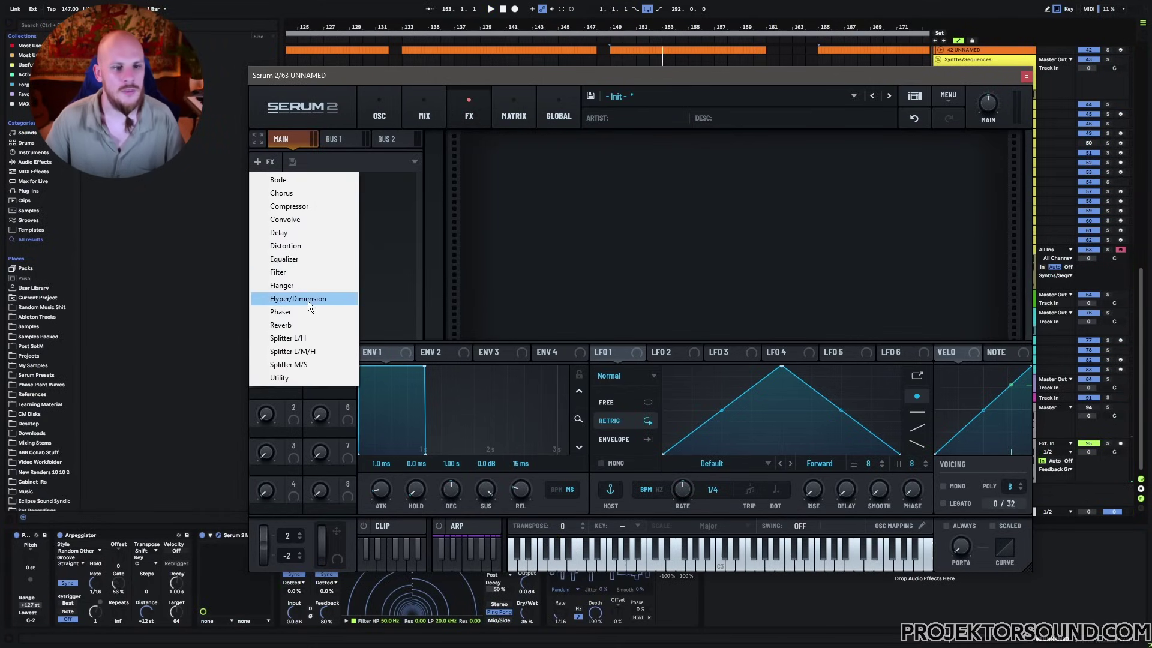
left_click(293, 311)
left_click_drag(659, 162, 657, 66)
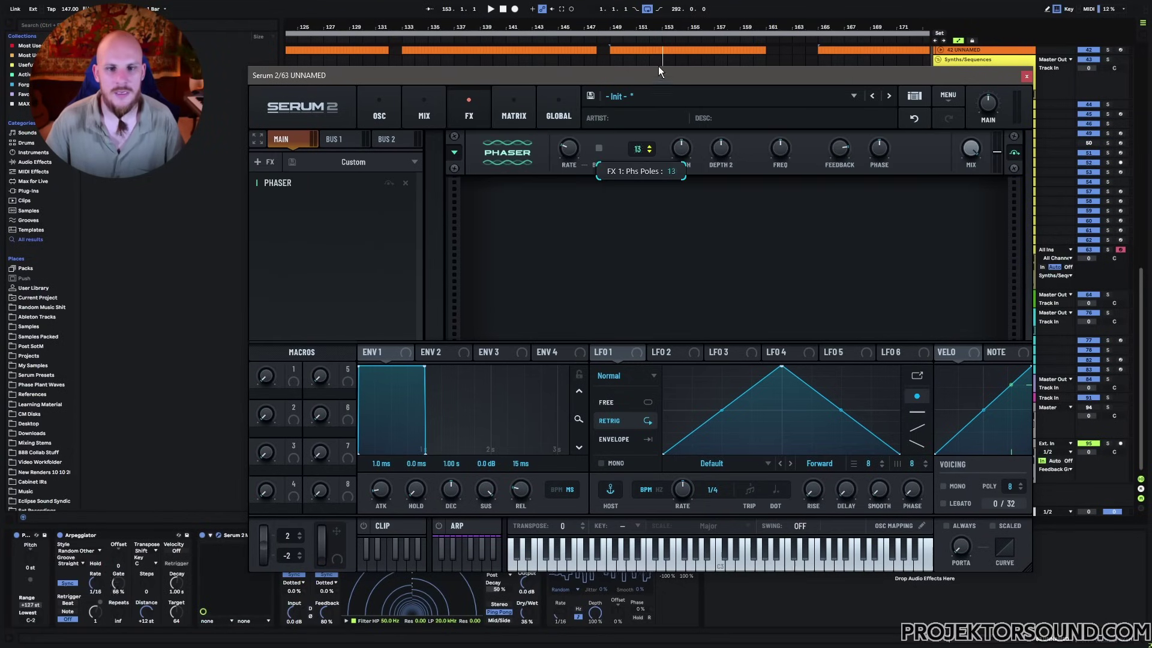
Modulate the Phaser's Poles and Mix from NoteOn Rand (Discrete)
right_click(640, 150)
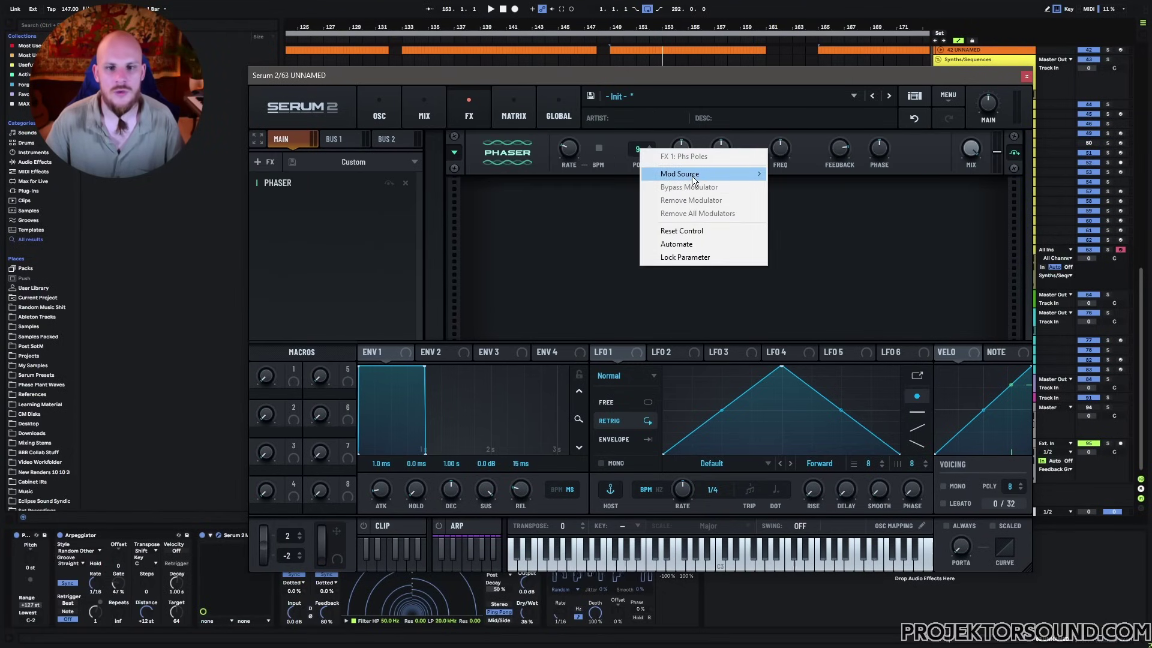
mouse_move(675, 175)
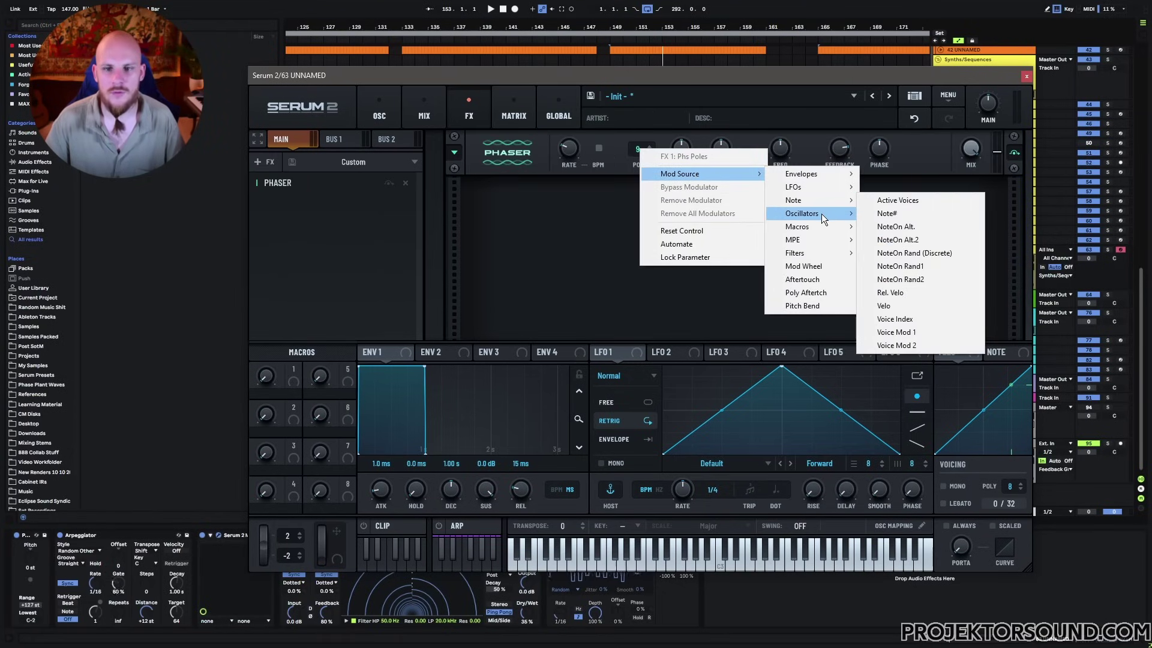
mouse_move(805, 203)
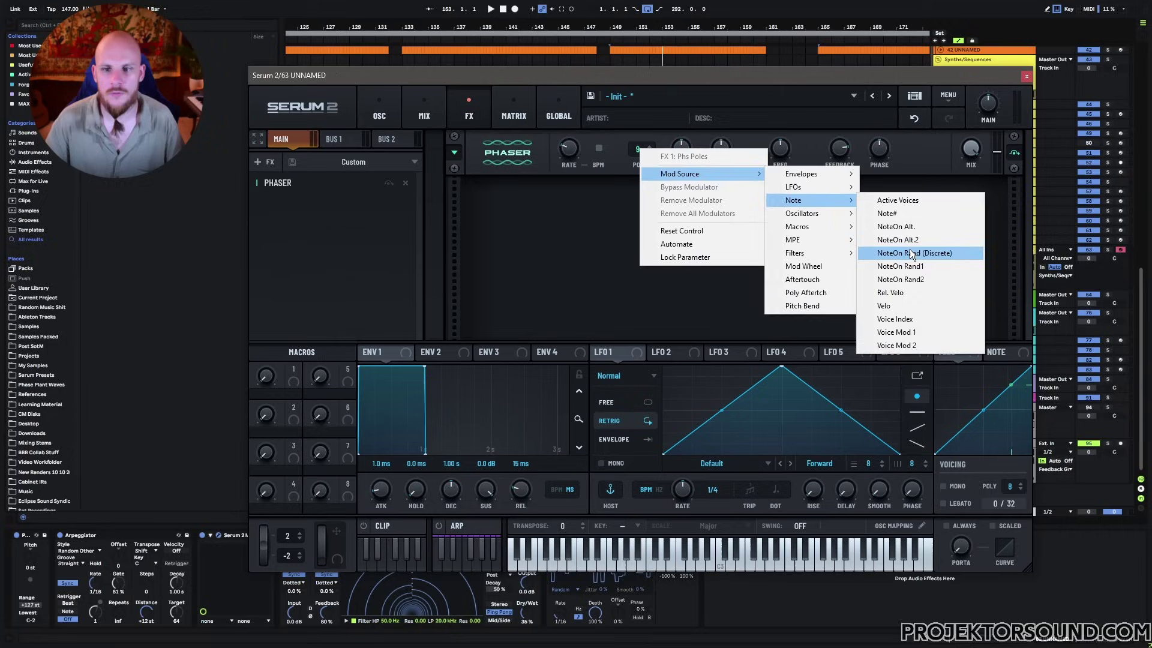
left_click(900, 253)
right_click(969, 157)
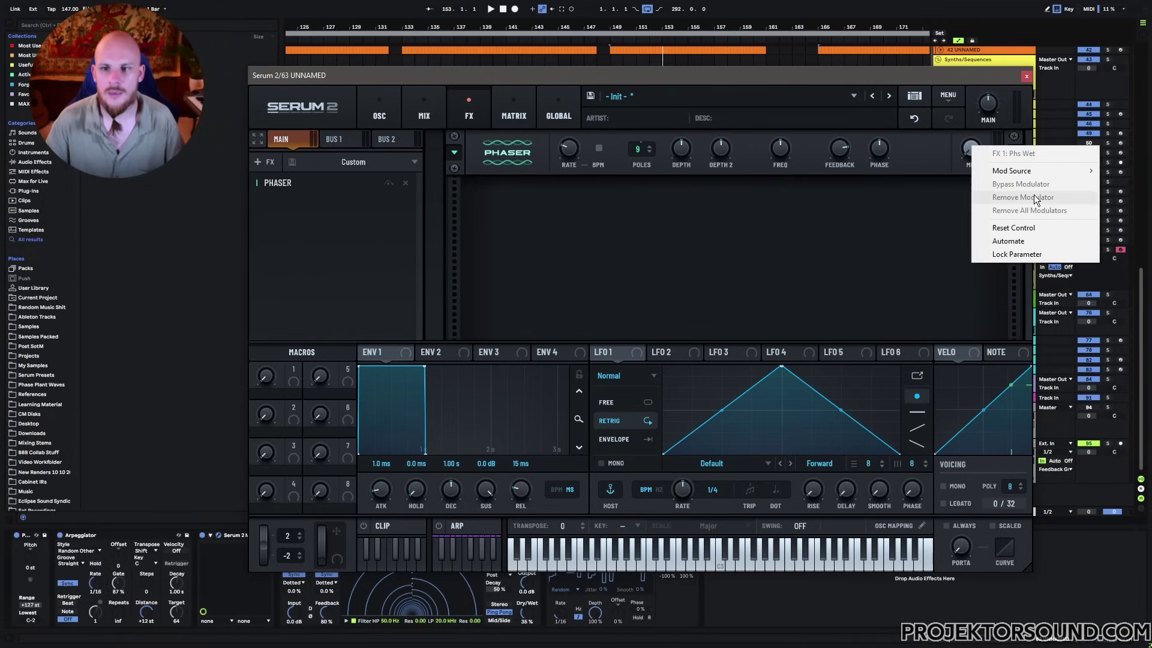
mouse_move(1035, 171)
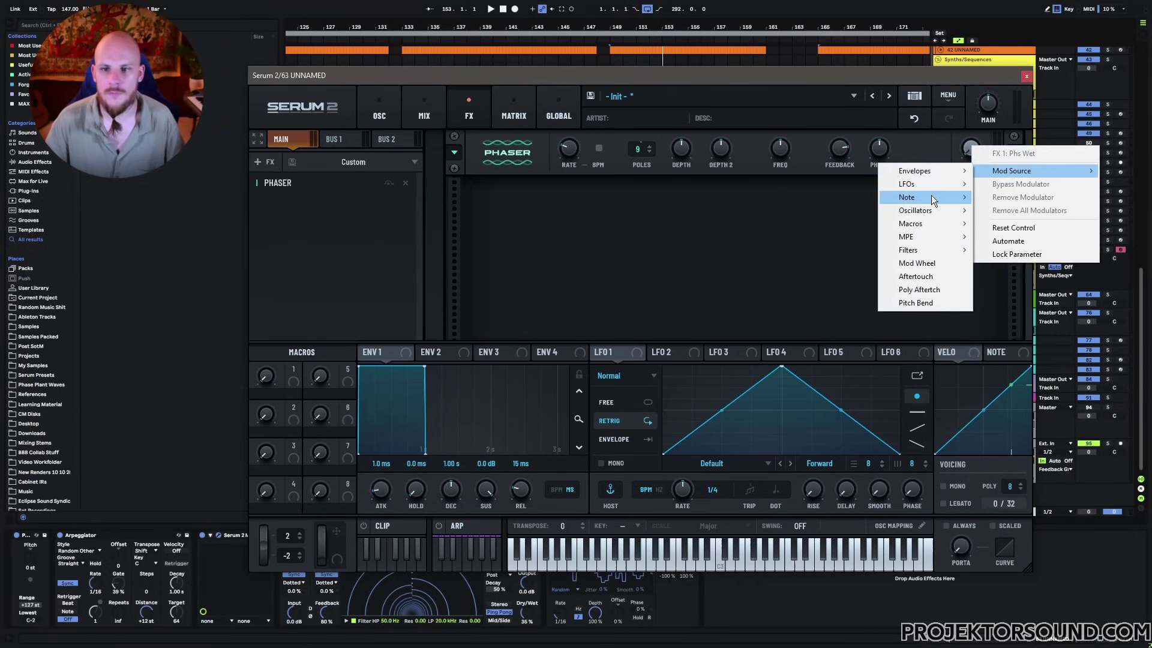
mouse_move(931, 196)
left_click(1055, 250)
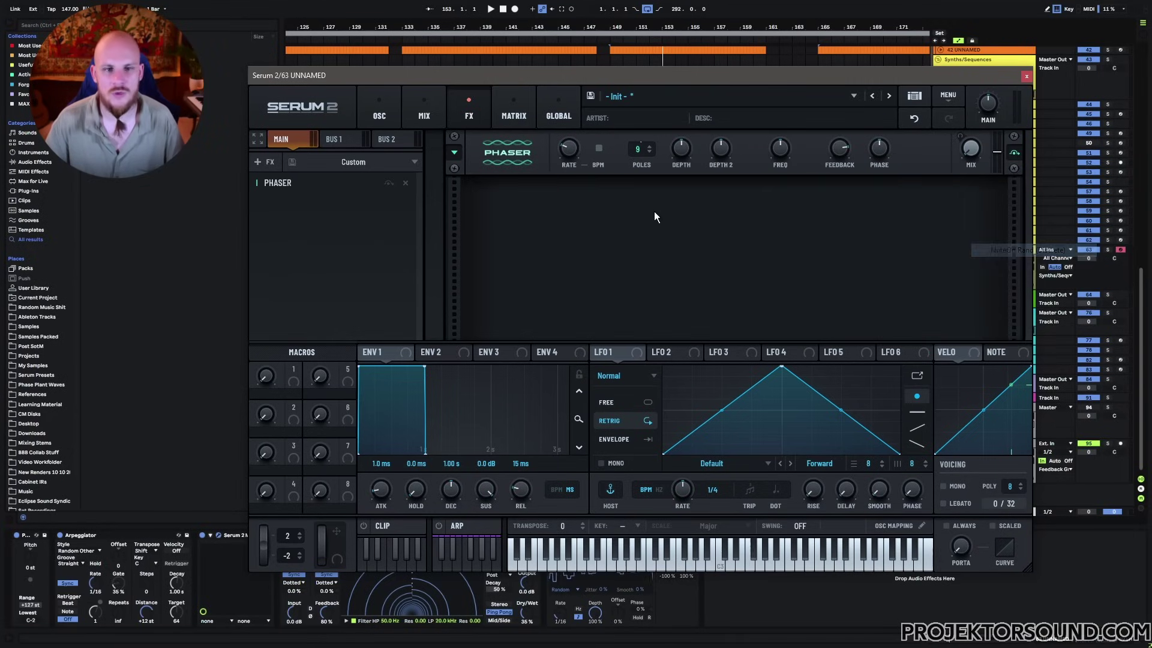
left_click(514, 111)
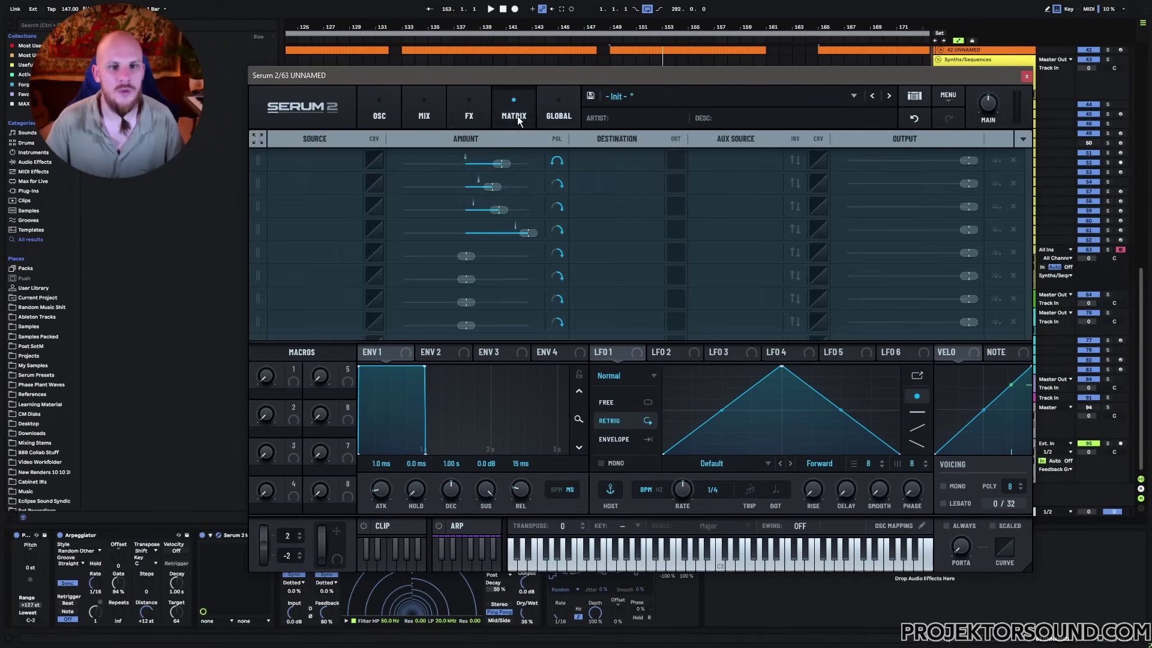
Bend the Phaser Mix modulation curve flat for its lower half, then play to hear it
left_click(373, 231)
left_click_drag(776, 254, 775, 302)
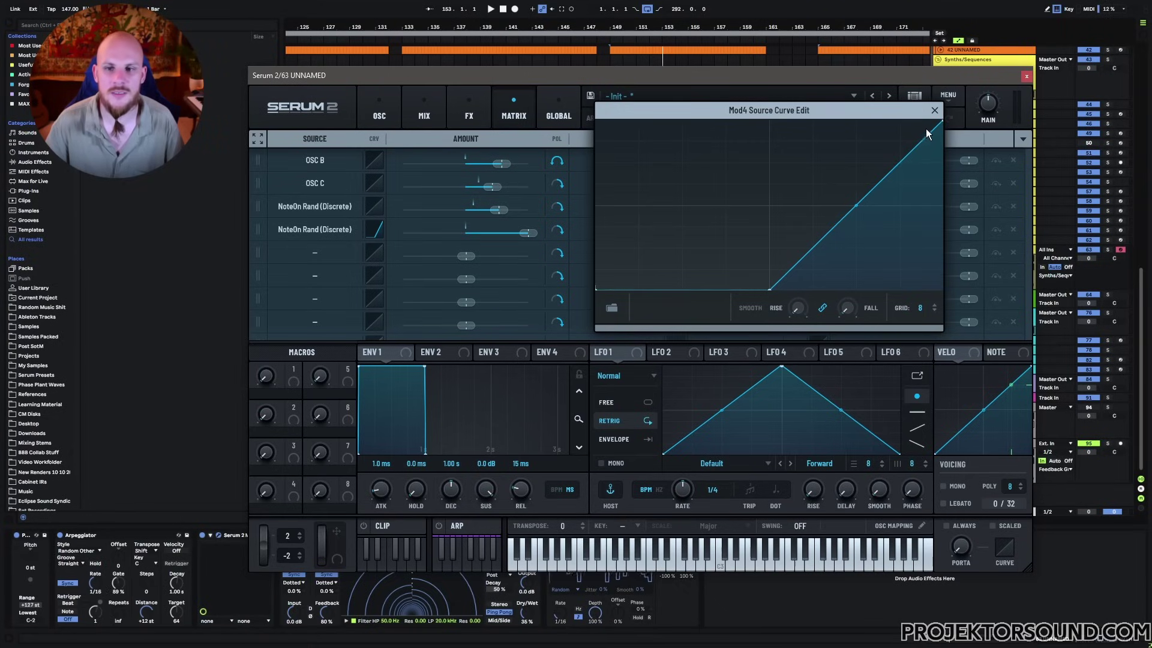
left_click(934, 110)
key("space")
Nudge the Phaser frequency up slightly and lower its depth
left_click(471, 116)
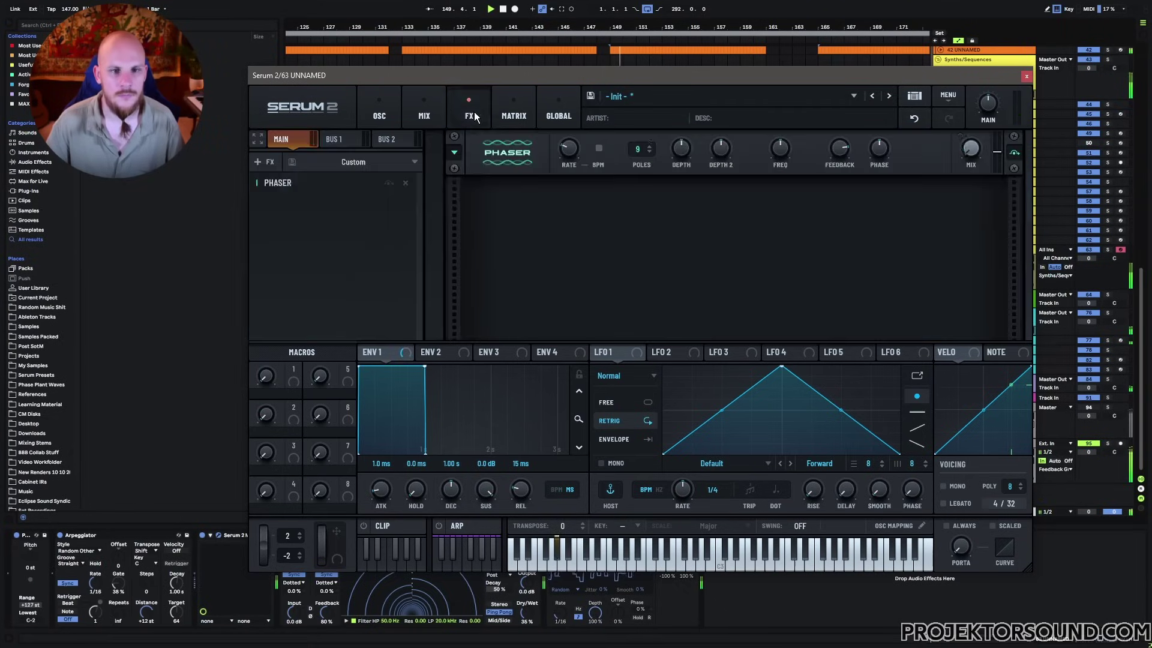
left_click_drag(785, 148, 843, 136)
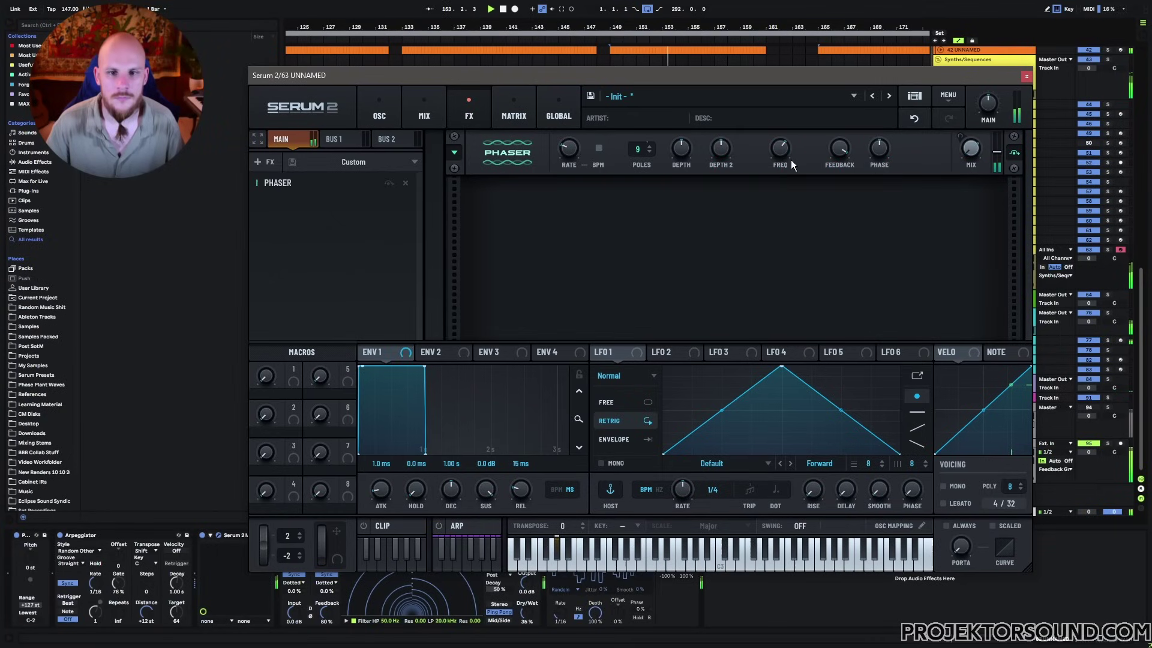
left_click_drag(681, 148, 668, 190)
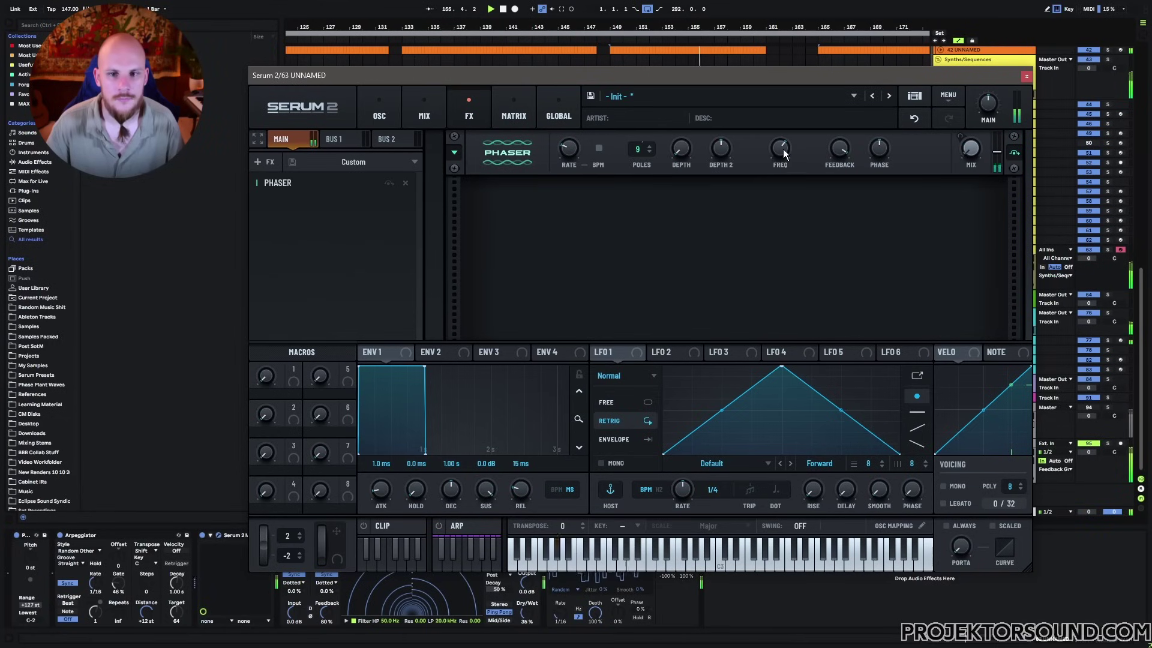
Add a Convolve with the Pencil impulse, 12 ms decay, slightly adjusted IR gain and 443 % size
left_click(376, 205)
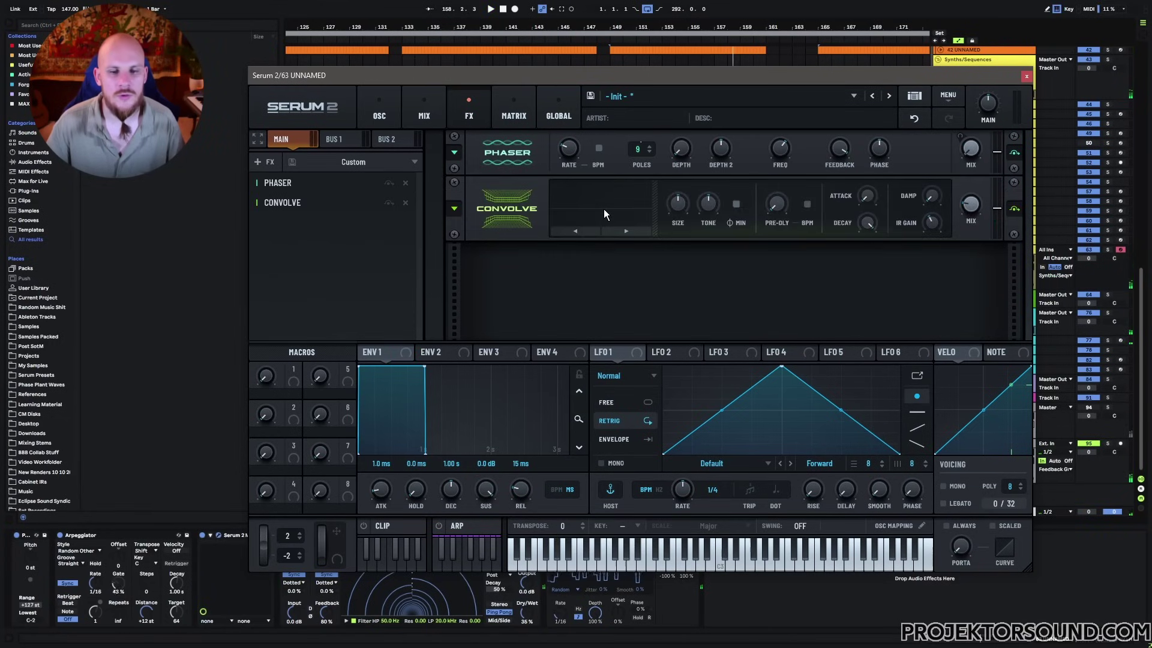
left_click(551, 225)
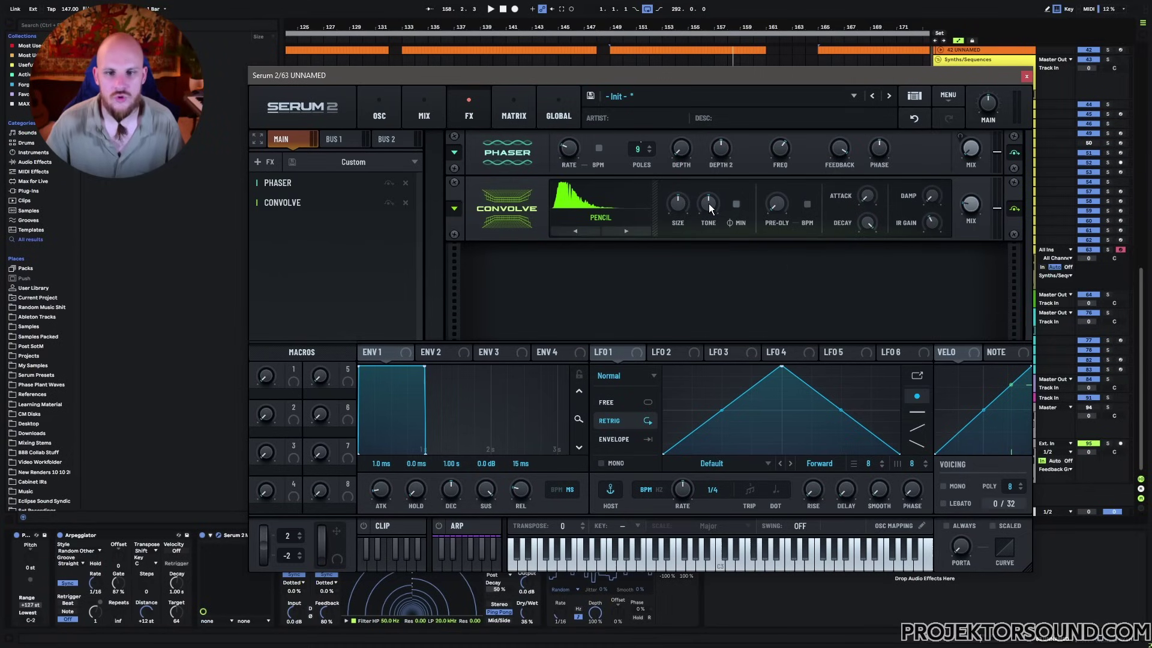
mouse_move(868, 234)
left_click_drag(856, 269, 851, 318)
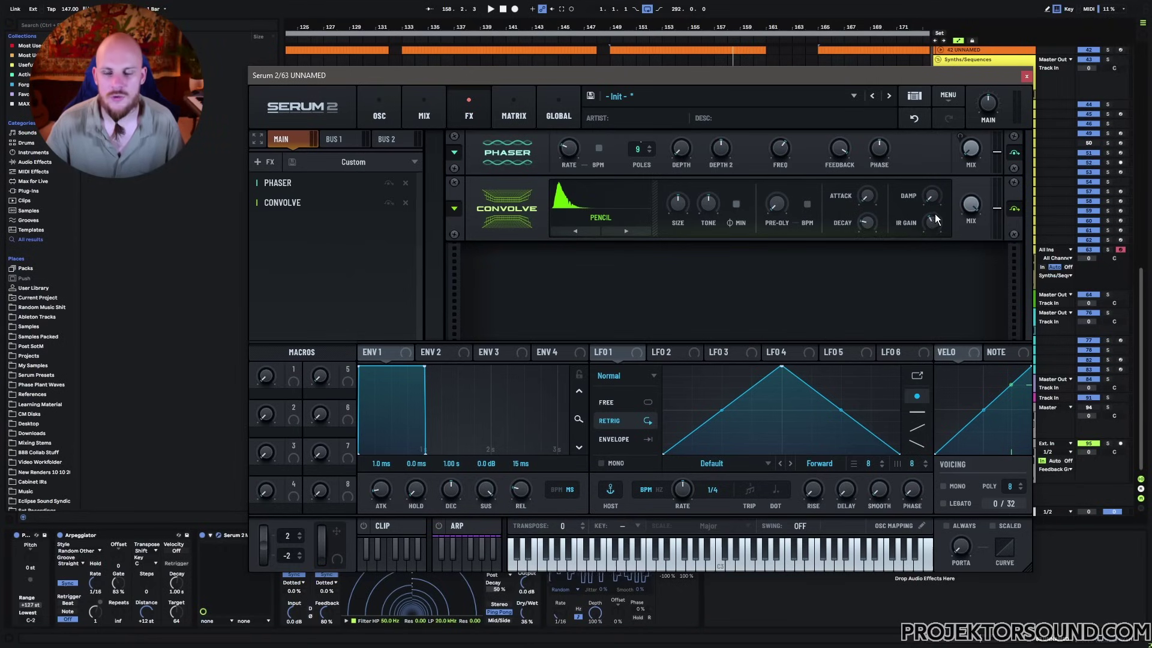
mouse_move(935, 220)
left_mouse_down()
mouse_move(931, 246)
mouse_move(934, 233)
left_mouse_up()
key("space")
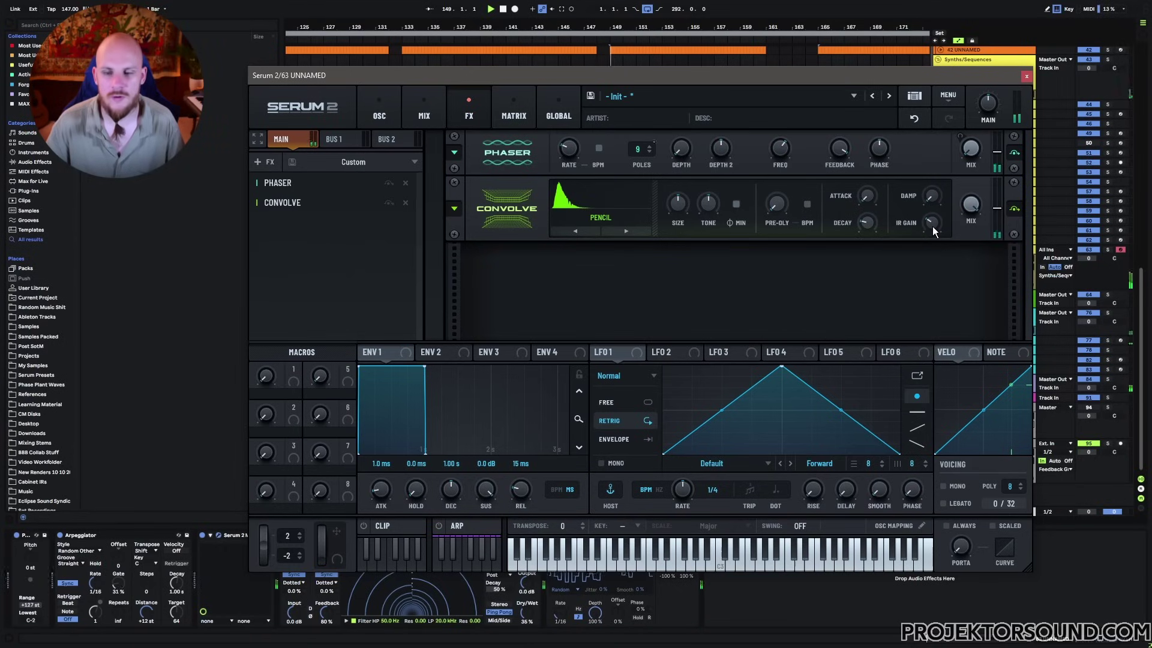
left_click_drag(686, 205, 705, 165)
Modulate the Convolve Size from NoteOn Rand (Discrete)
right_click(680, 204)
mouse_move(746, 225)
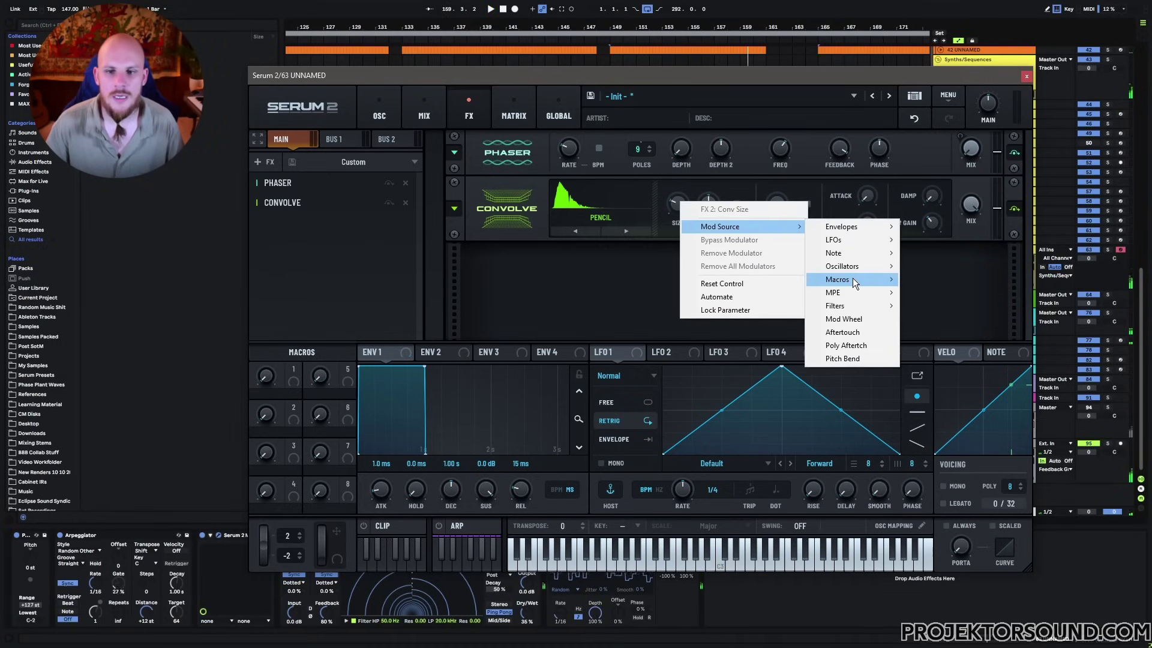
mouse_move(869, 253)
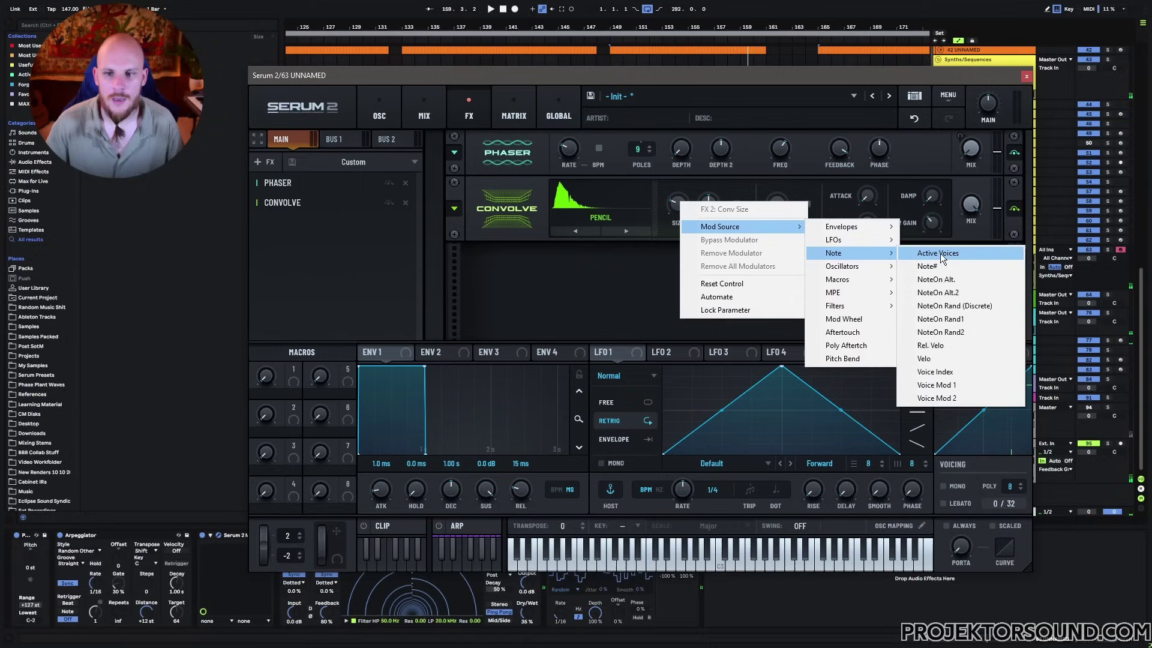
left_click(969, 306)
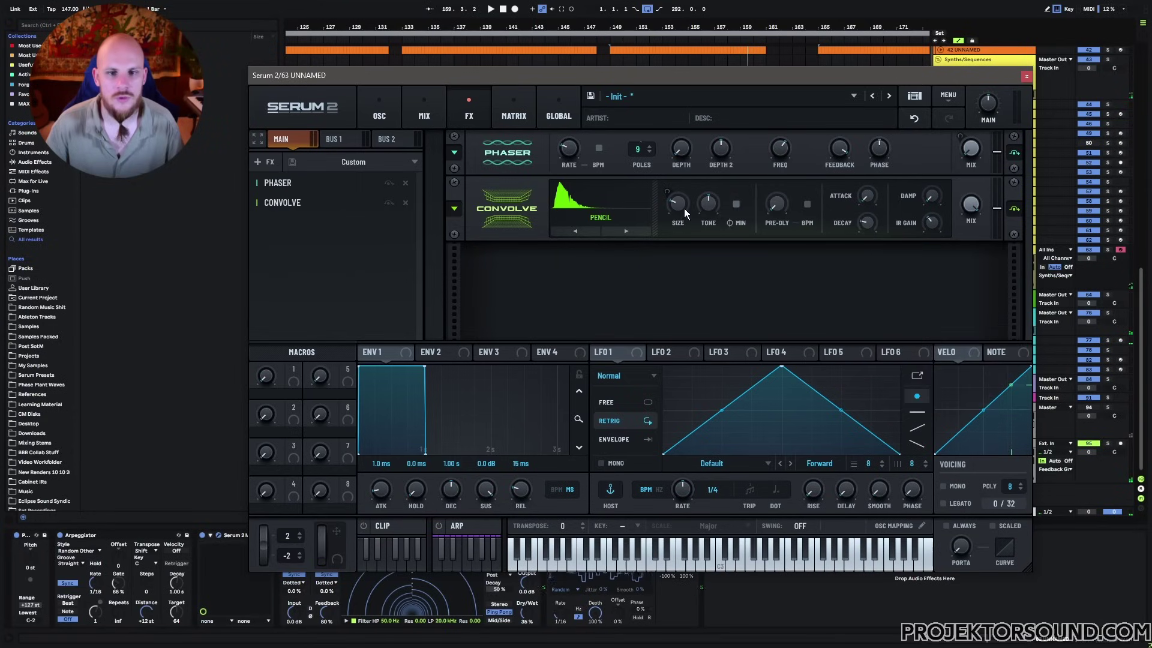
Modulate the Convolve Mix from NoteOn Rand (Discrete) with a curve flat for low values, then audition
right_click(972, 211)
mouse_move(1013, 234)
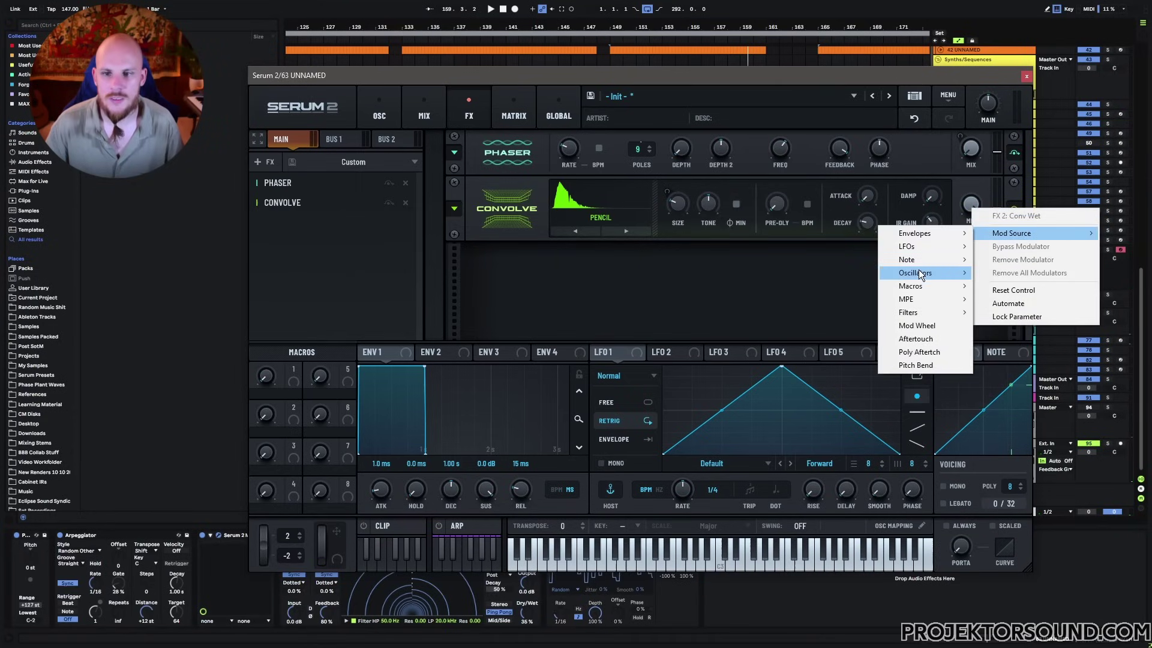
left_click(1014, 275)
left_click_drag(769, 204, 771, 297)
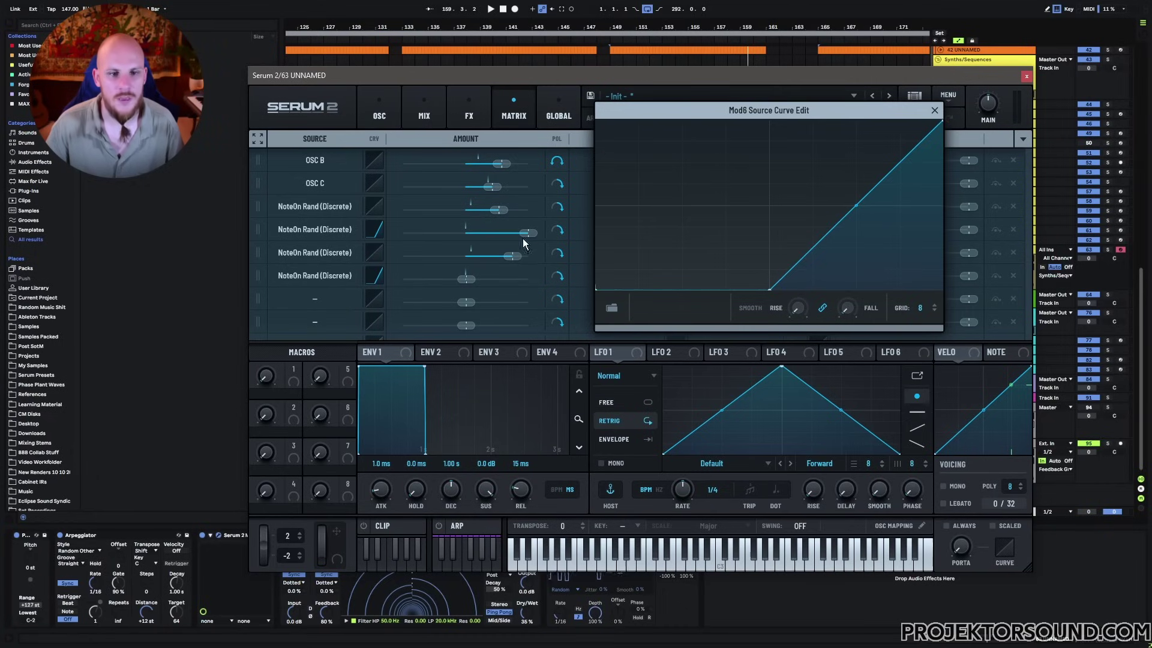
left_click(934, 110)
key("space")
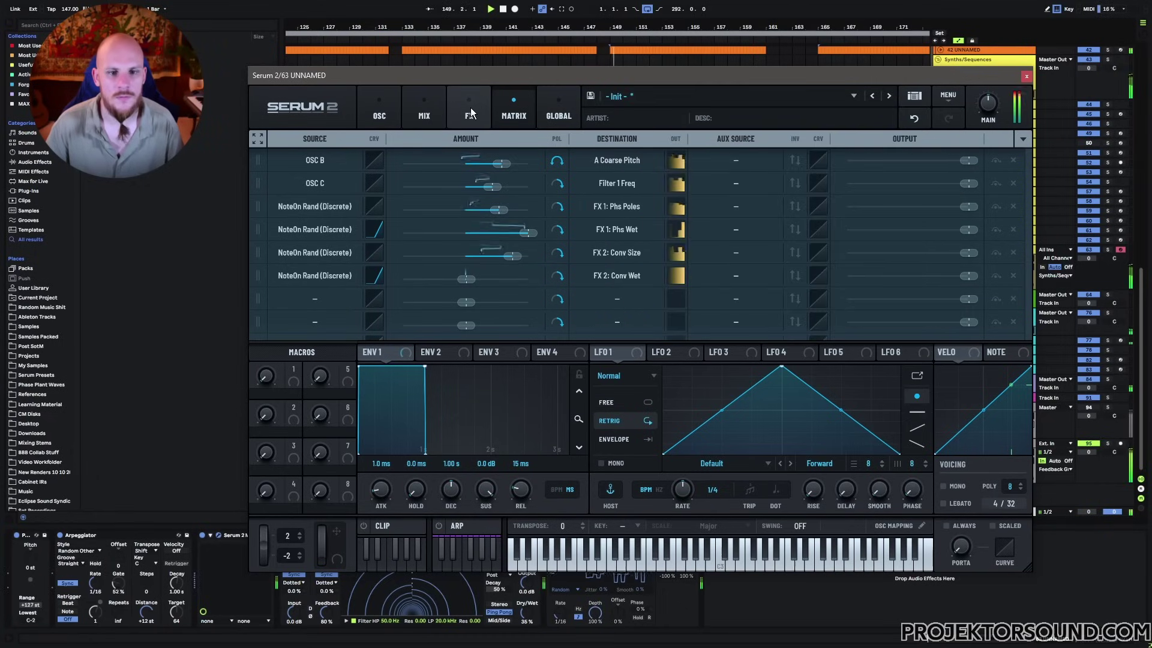
left_click(446, 114)
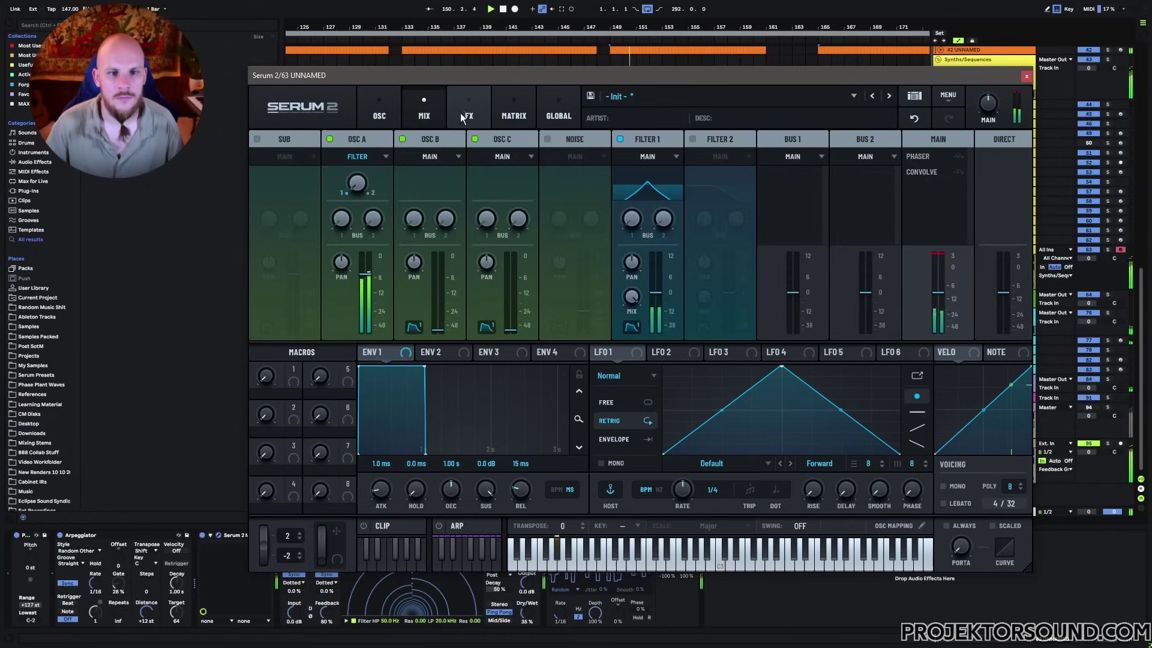
left_click(469, 116)
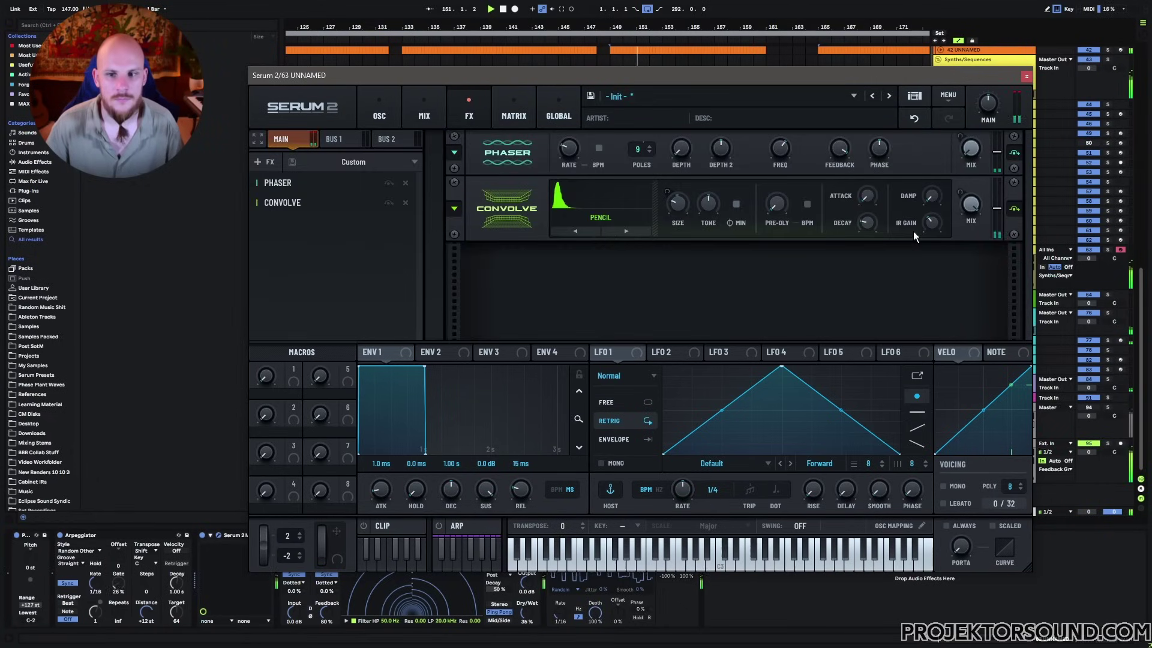
Add a Compressor with Below at 1.0000 and boosted output gain, and audition it
left_click(300, 183)
left_click(300, 207)
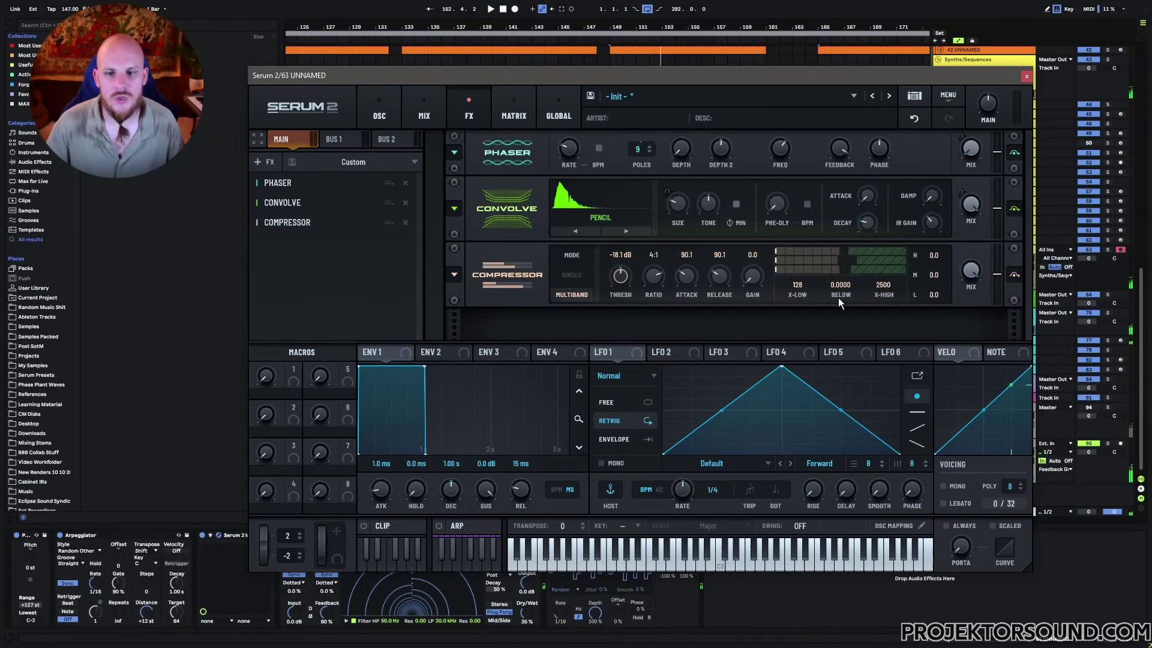
left_click_drag(838, 297, 837, 270)
left_click_drag(752, 276, 760, 264)
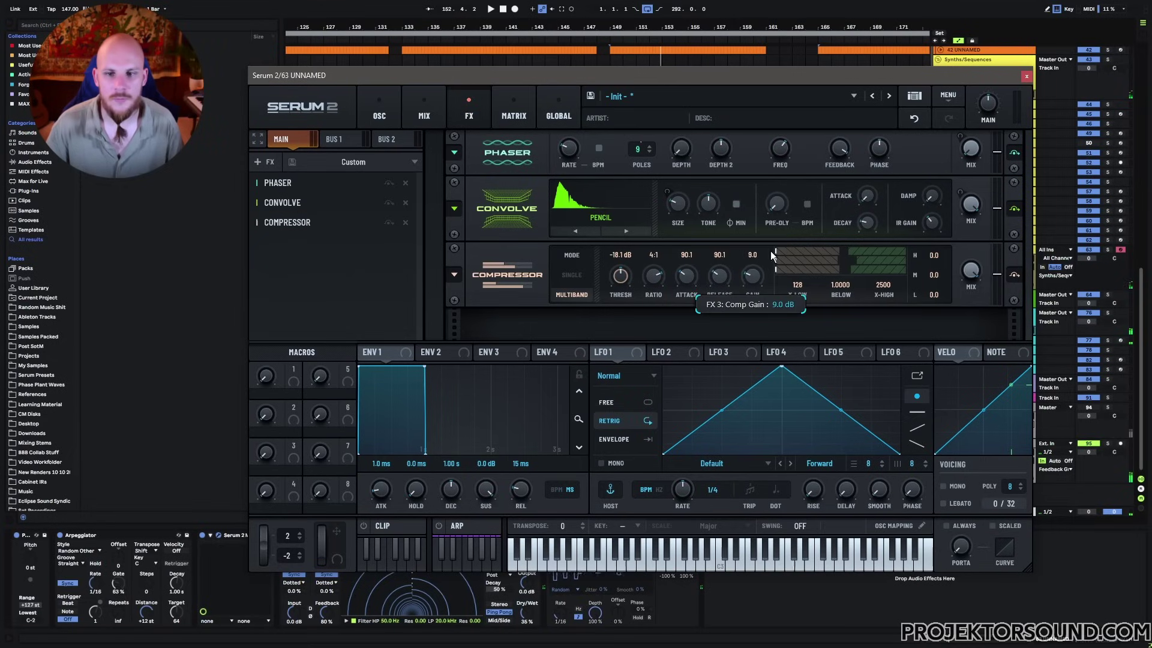
key("space")
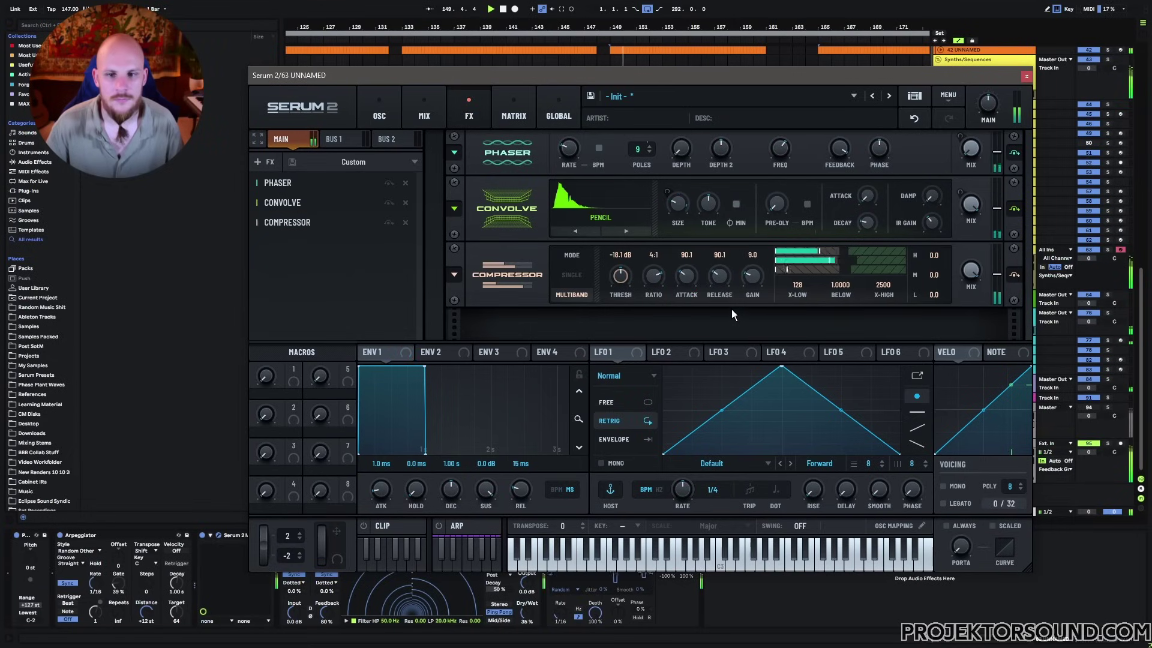
key("space")
Add an Equalizer with its low-band frequency at 283, then close Serum 2
left_click(270, 161)
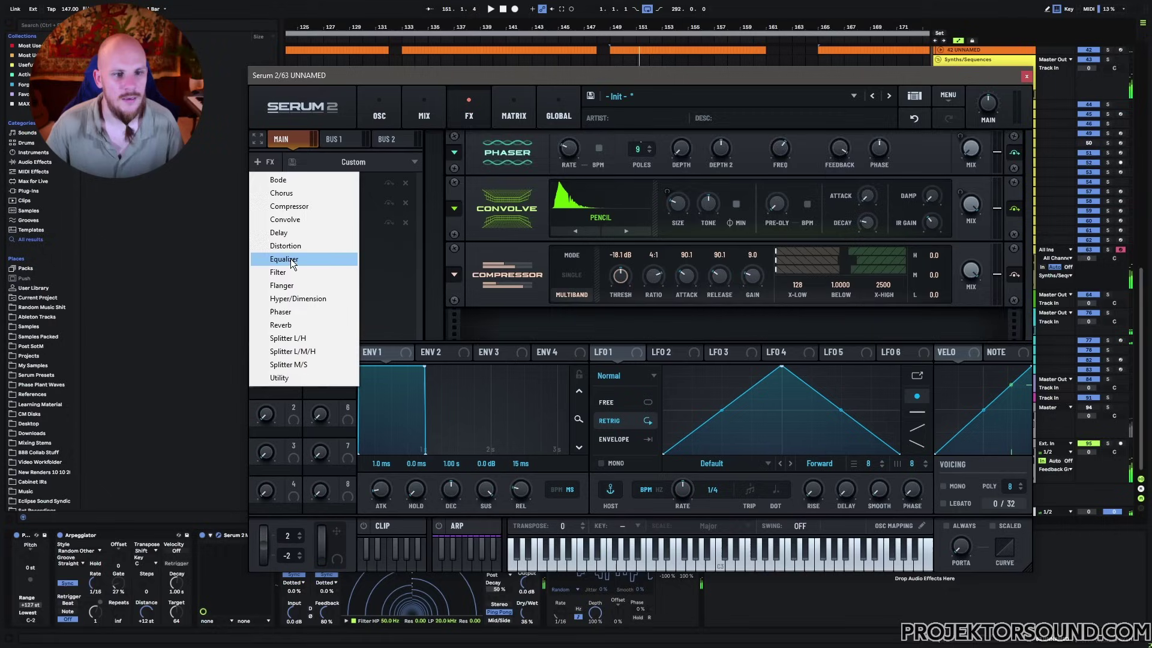
left_click(292, 260)
left_click(677, 327)
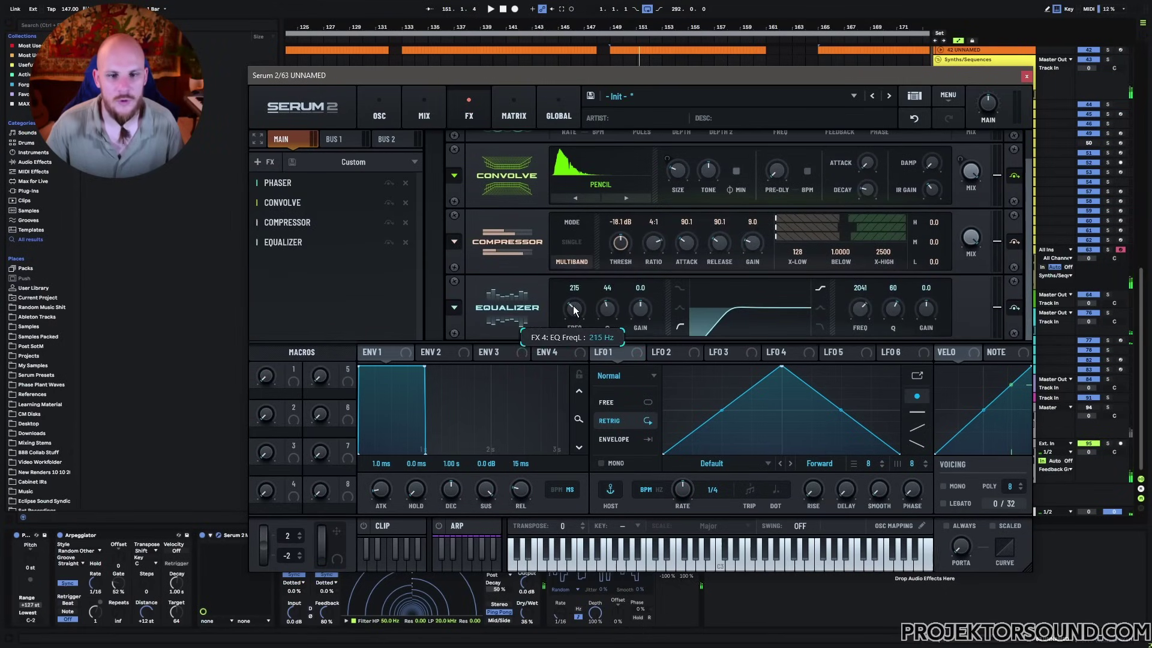
left_click_drag(574, 309, 574, 303)
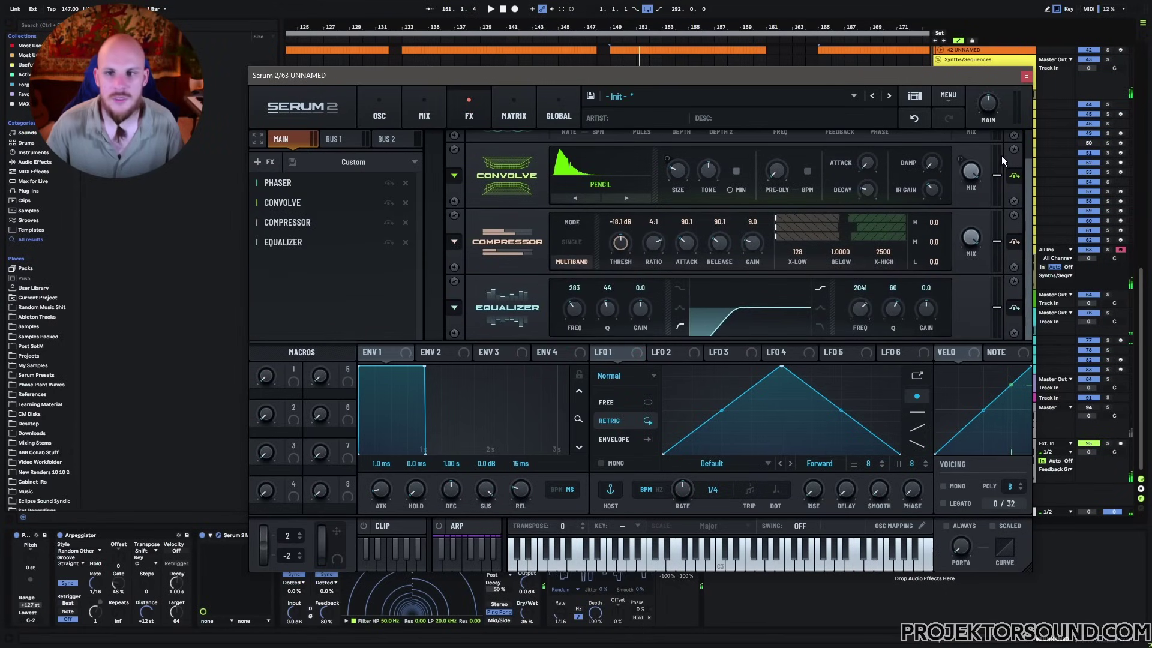
left_click(1026, 80)
Play from the yellow clip near bar 148, then reopen Serum 2 with Ctrl+Alt+P
left_click(610, 258)
key("space")
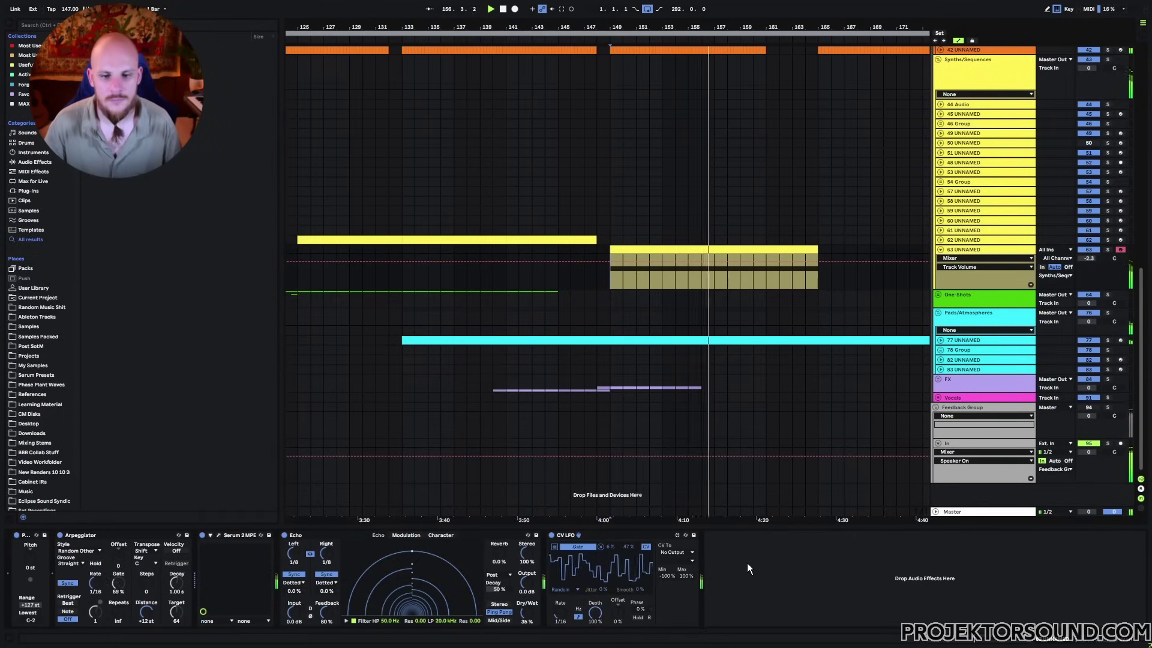
key("ctrl+alt+p")
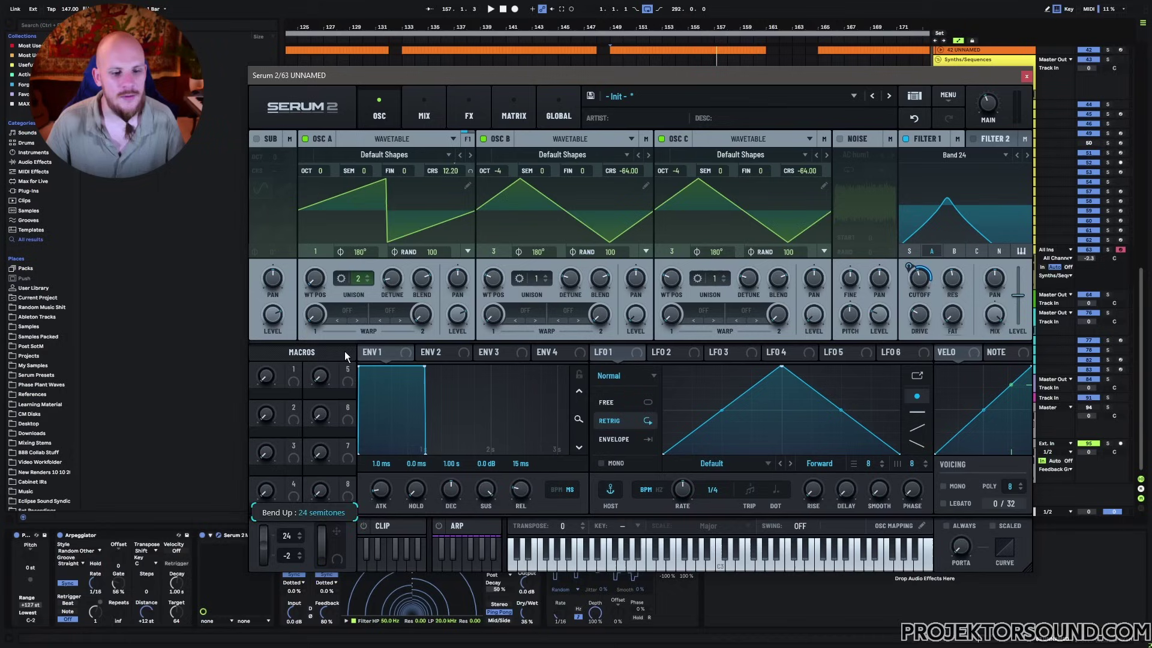
Widen Serum's pitch-bend down range to -24 semitones and close the plugin
left_click_drag(286, 555, 280, 624)
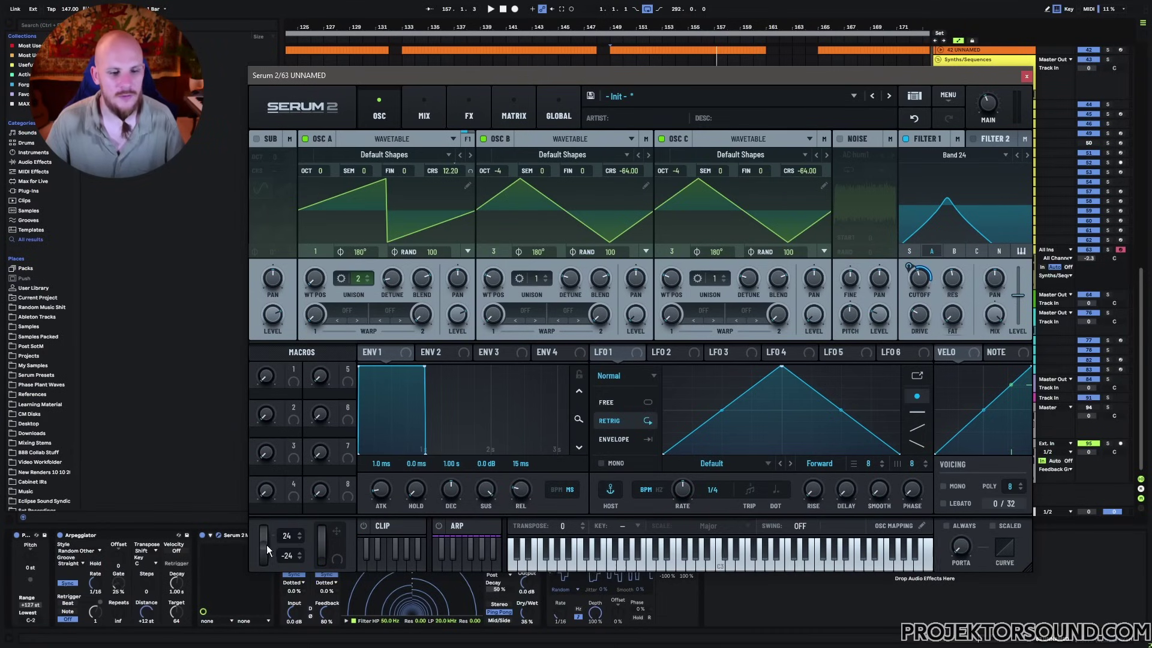
left_click_drag(267, 545, 287, 601)
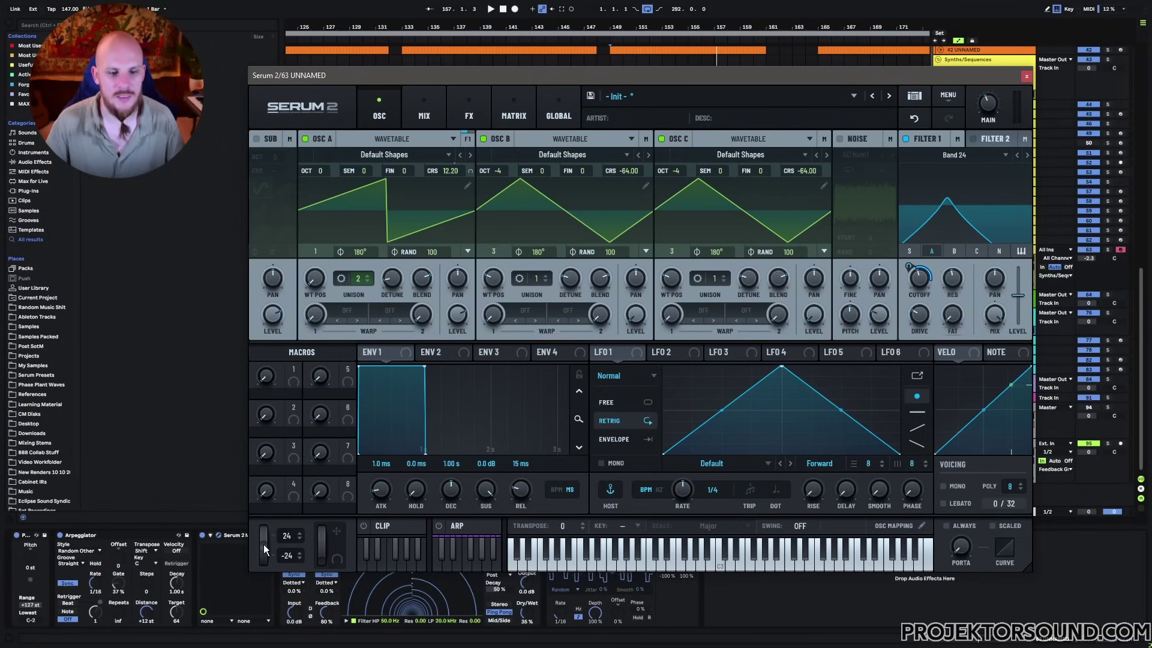
left_click(1025, 77)
Draw jagged Pitch Bend automation breakpoints across the clip from bar 149 during playback
left_click(612, 271)
key("space")
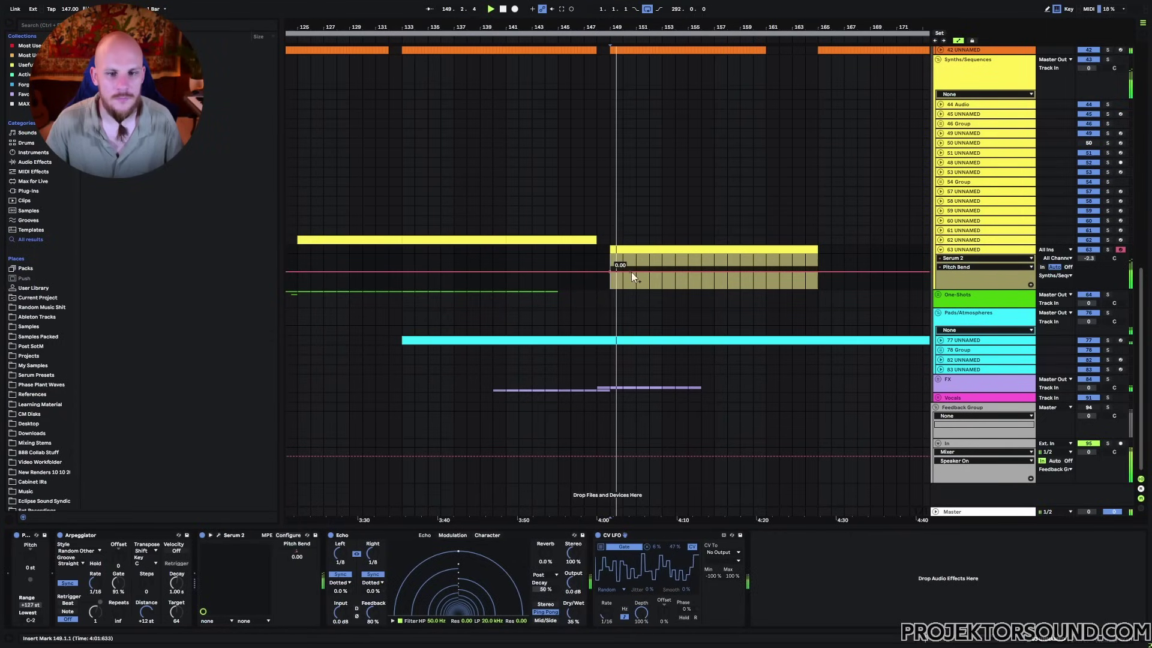
left_click_drag(631, 272, 792, 263)
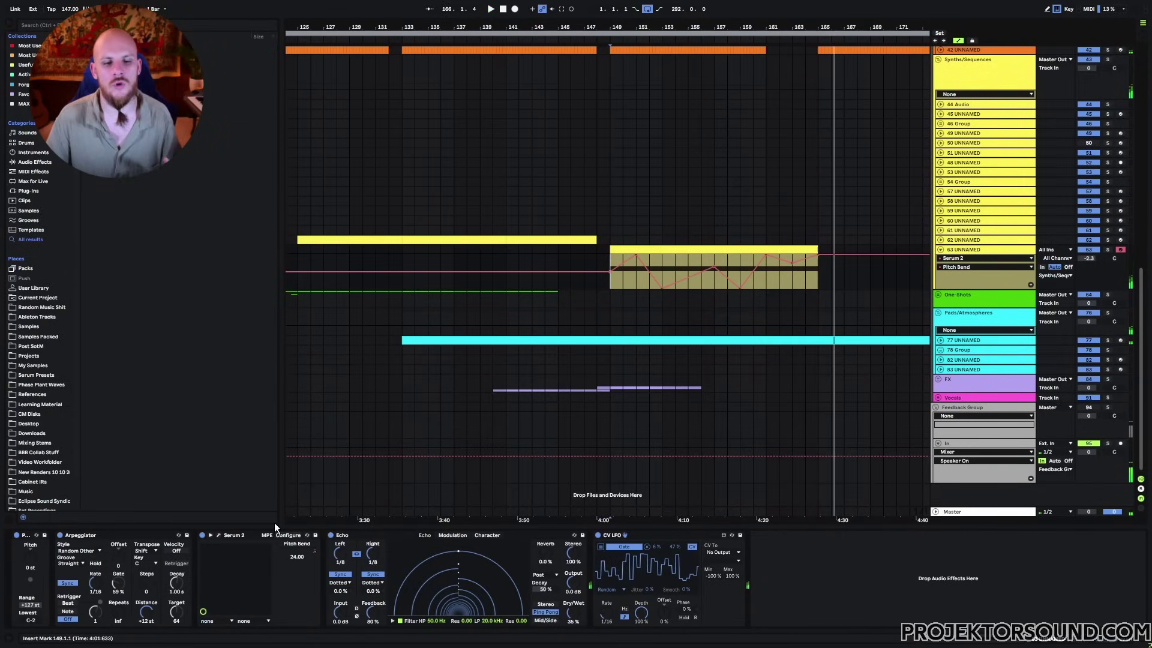
In Serum 2's modulation matrix, set an empty row's source to Macro 1
left_click(219, 535)
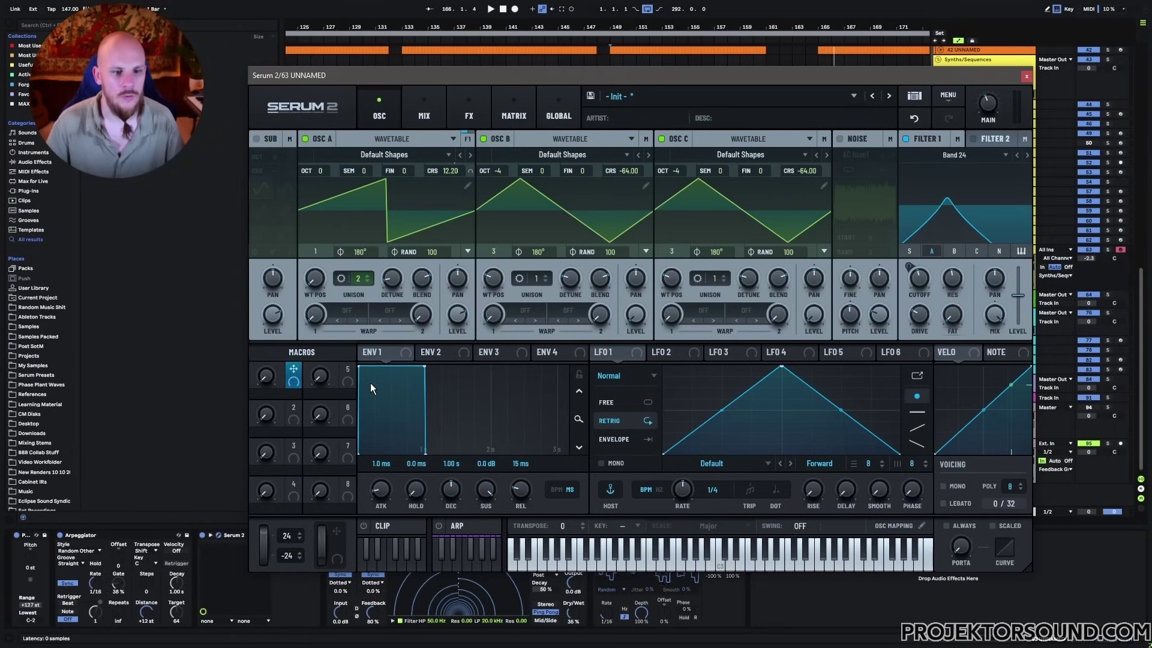
left_click(544, 115)
left_click(506, 113)
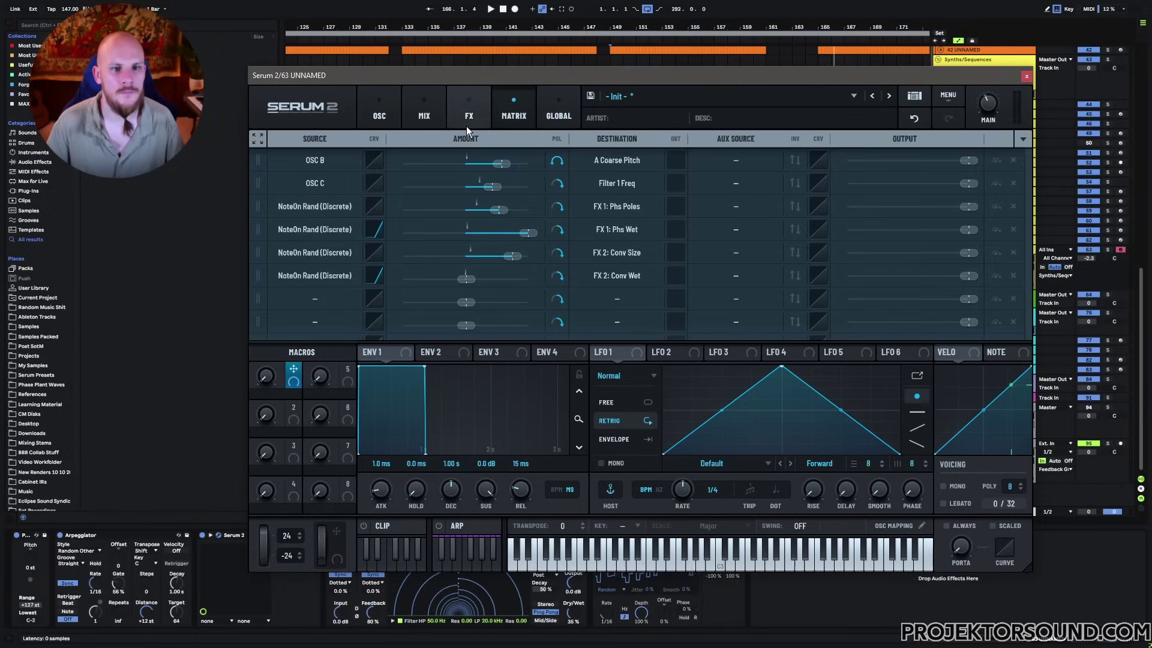
left_click(318, 299)
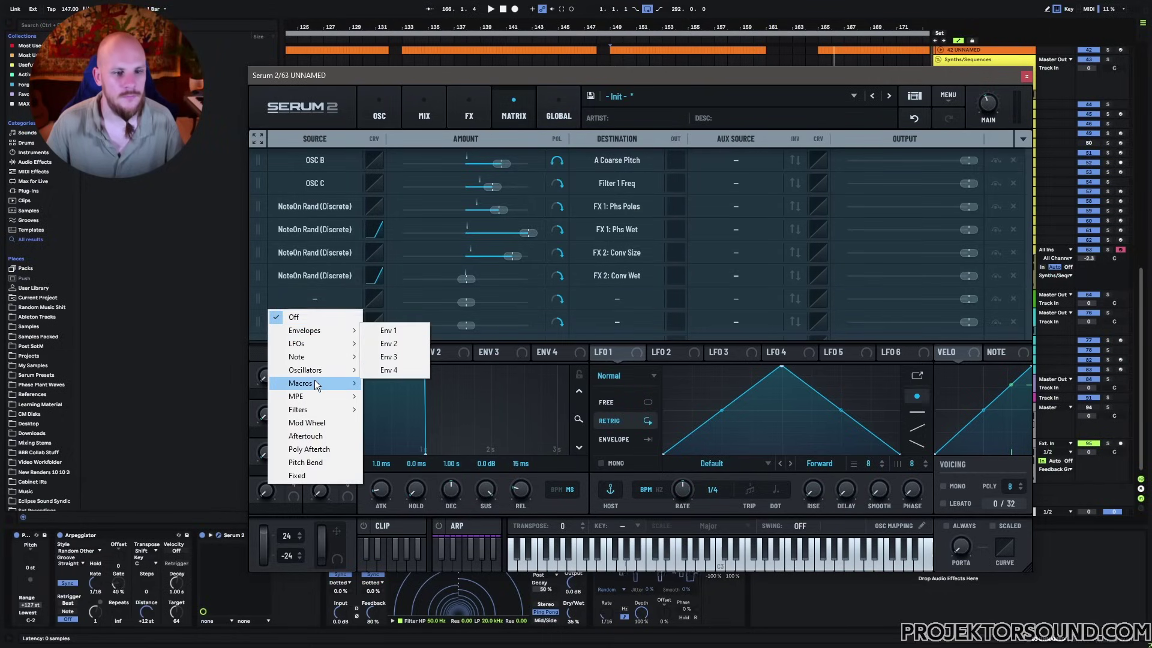
mouse_move(315, 381)
left_click(403, 385)
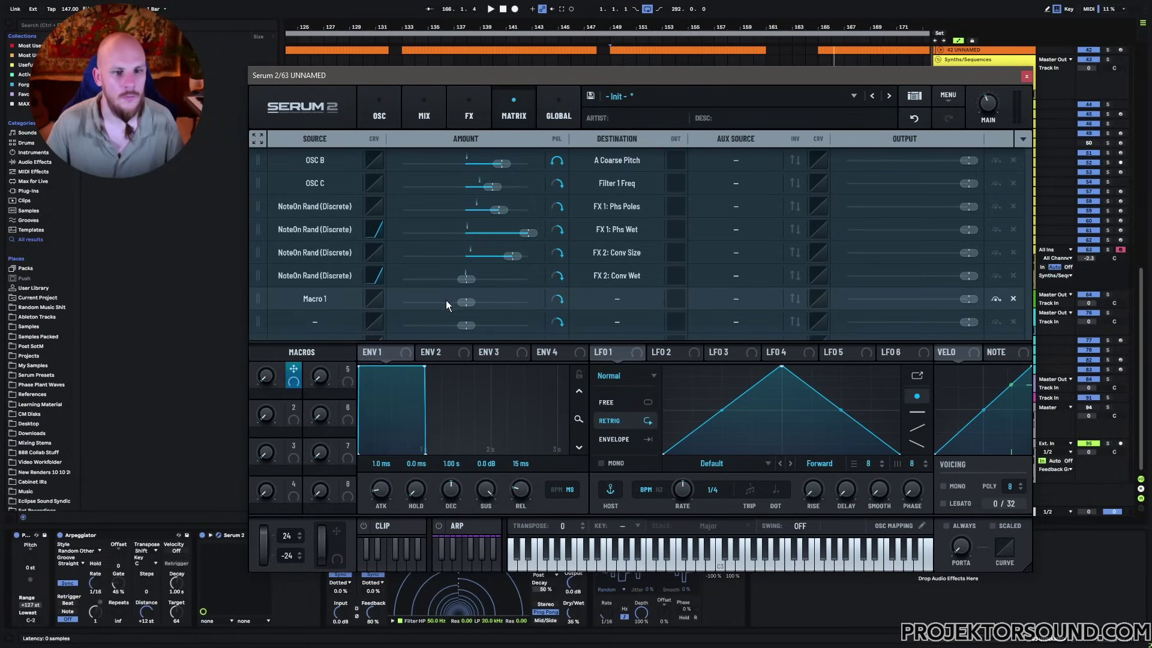
Route Macro 1 to Main Tuning at about 75 %, then sweep it during playback
left_click(573, 300)
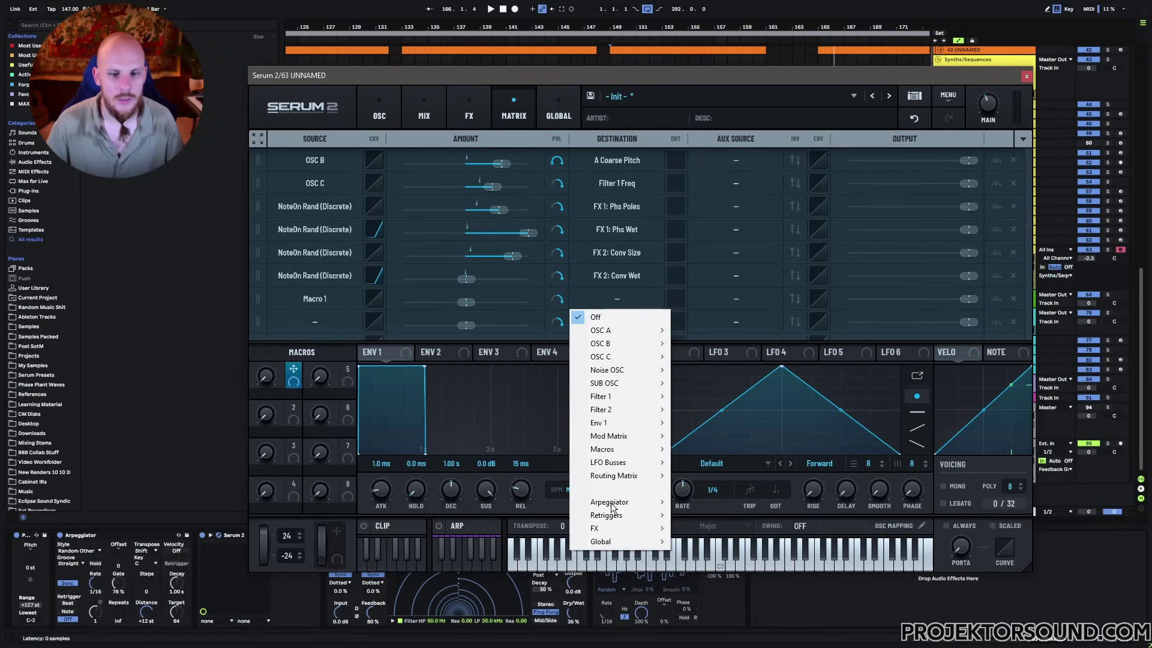
mouse_move(648, 541)
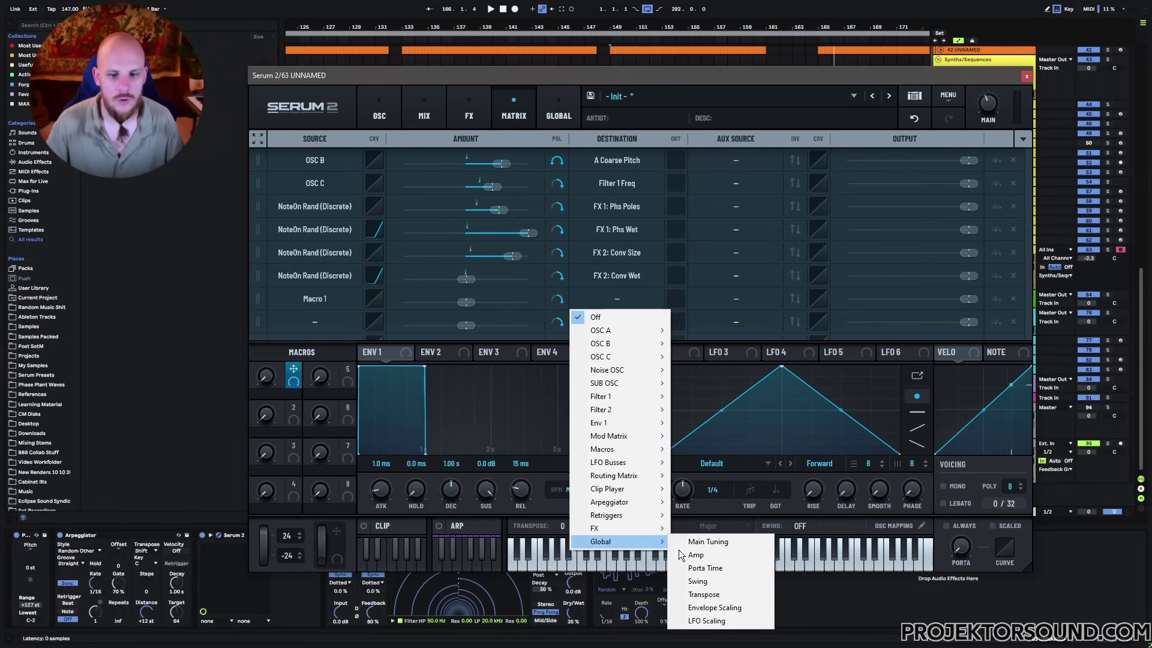
left_click(727, 543)
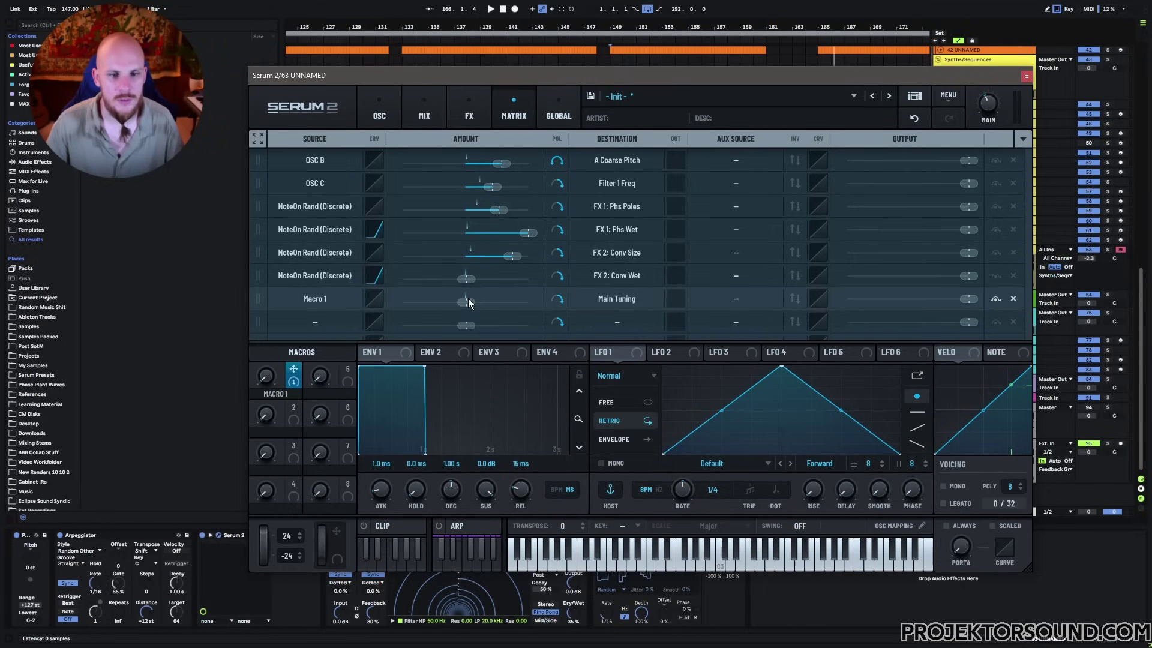
left_click_drag(465, 300, 480, 304)
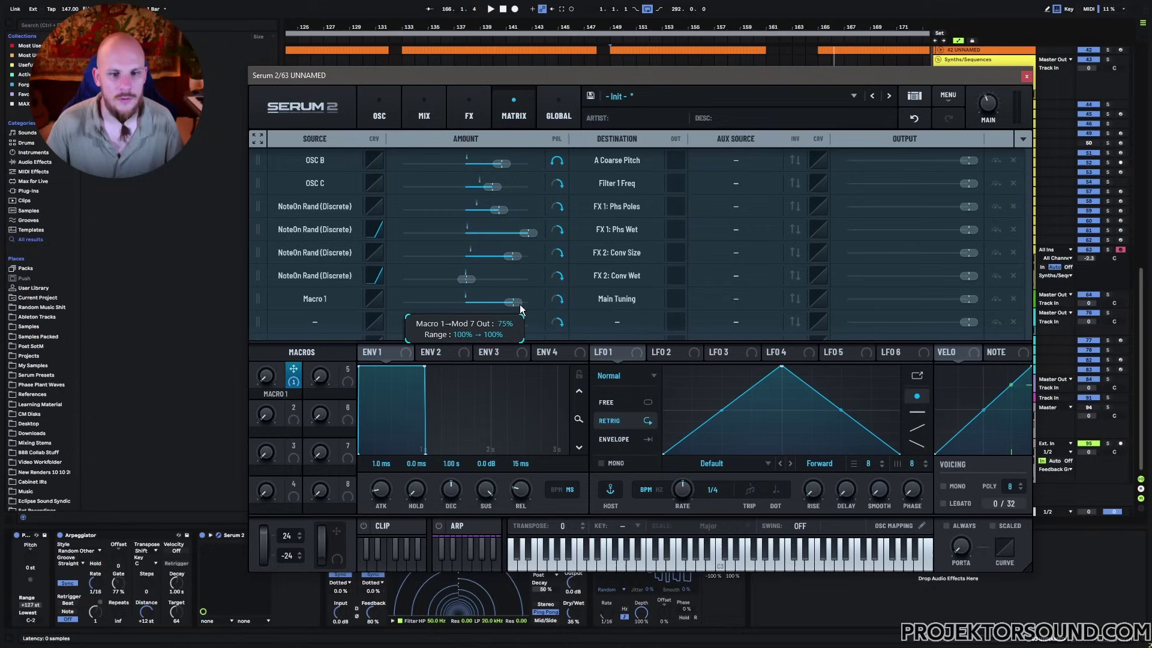
key("space")
mouse_move(268, 382)
left_mouse_down()
mouse_move(311, 282)
mouse_move(272, 400)
mouse_move(272, 360)
left_mouse_up()
On track 63, curve the Macro 1 closing ramp up to 100 and add a rising spike near bar 156
key("ctrl+alt+p")
mouse_move(791, 272)
left_mouse_down()
mouse_move(806, 275)
mouse_move(819, 257)
mouse_move(796, 266)
left_mouse_up()
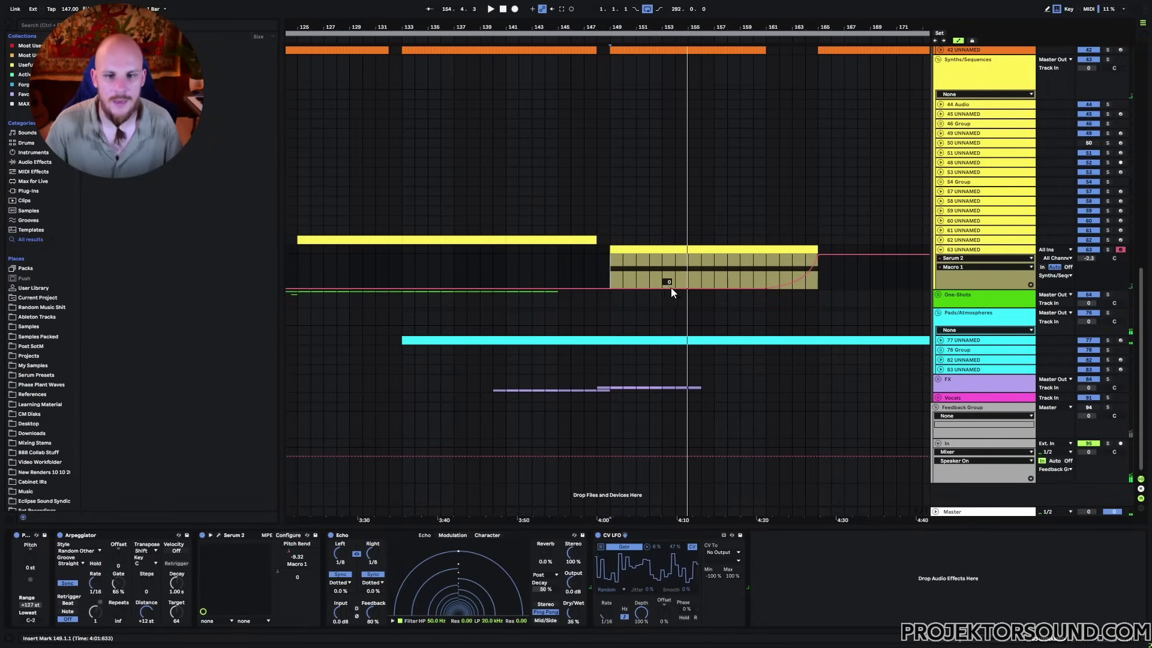
left_click_drag(713, 289, 718, 268)
key("space")
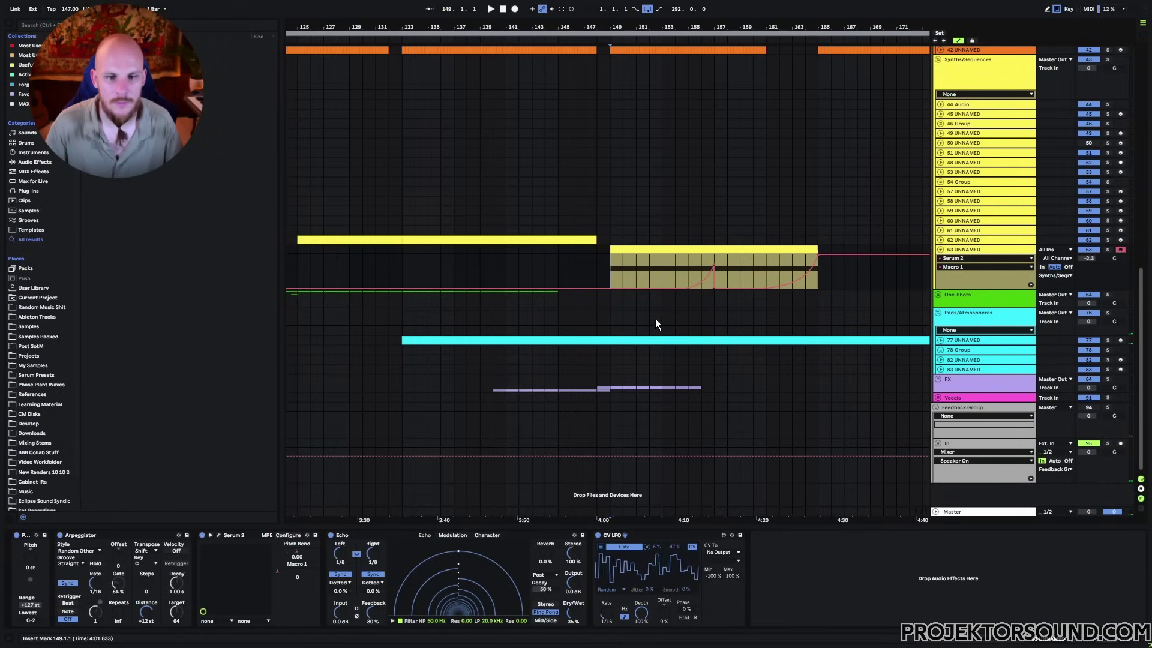
Play the arrangement from bar 149 to hear the new Macro 1 automation
left_click_drag(607, 276, 715, 267)
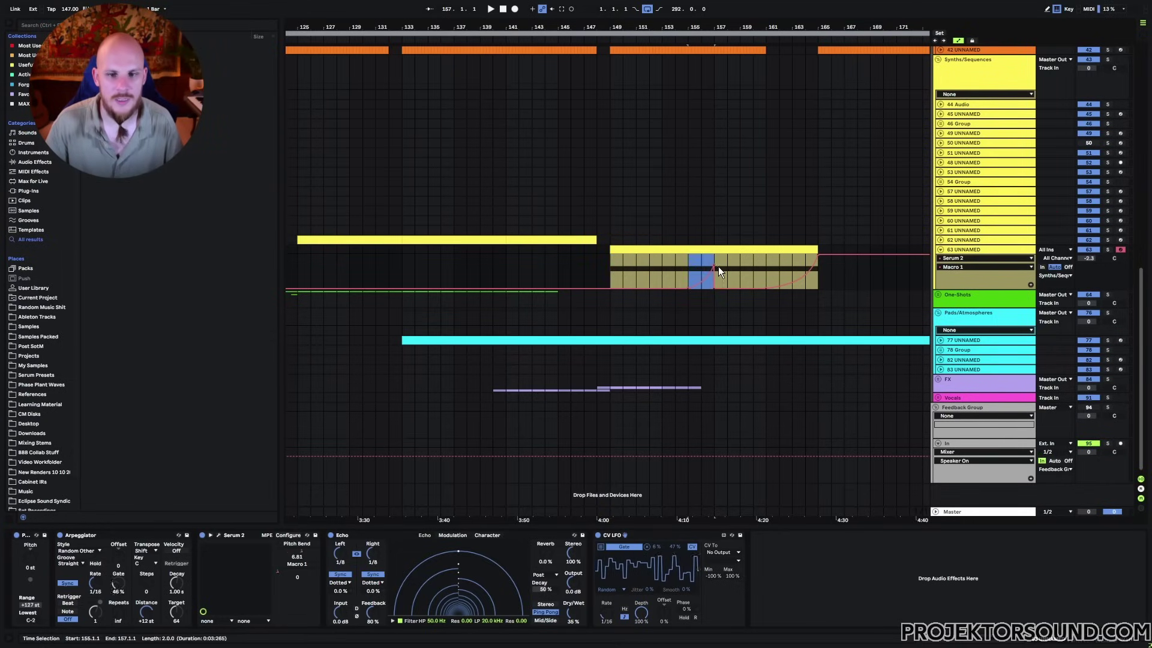
left_click(623, 273)
left_click(617, 275)
key("space")
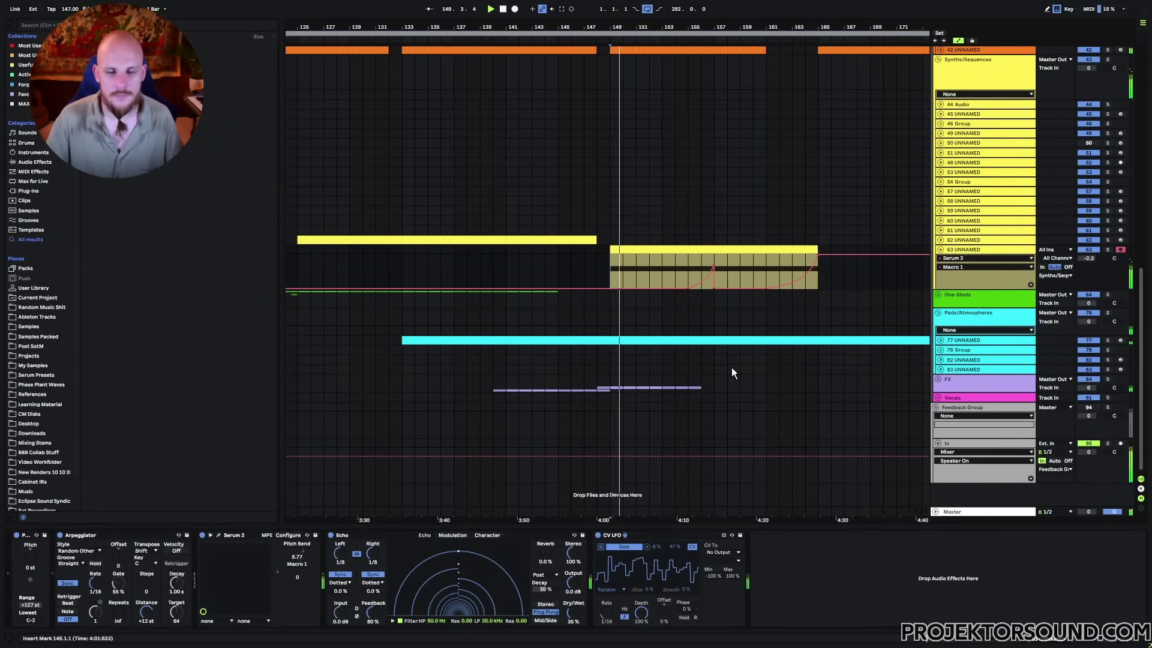